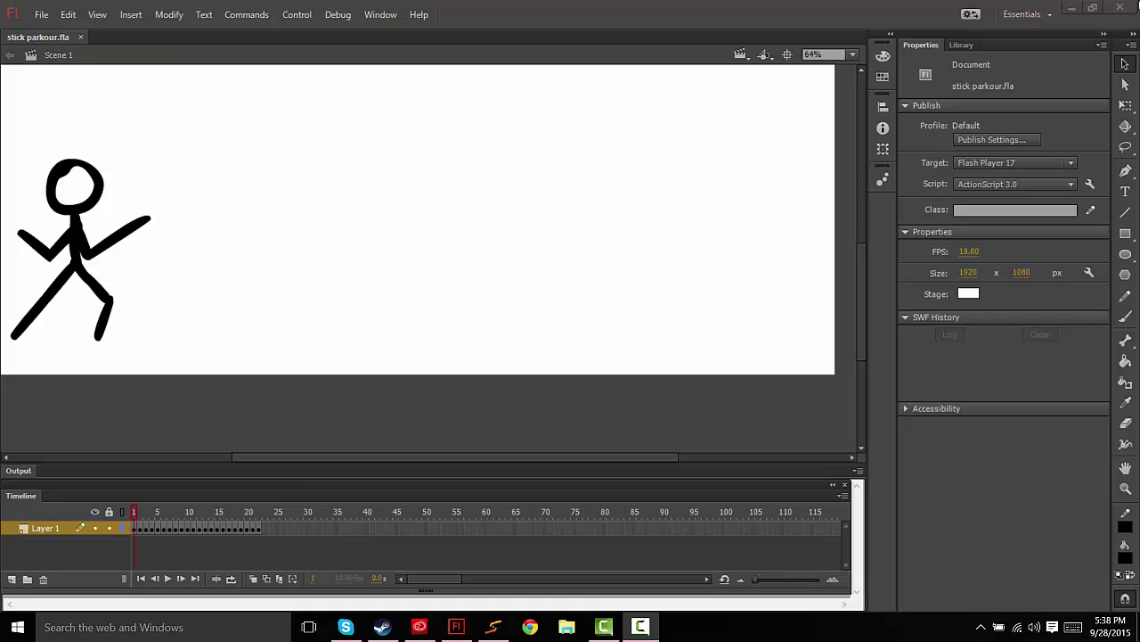
- Preview the animation, rewind it to frame 1, and choose File > Export > Export Movie
click(165, 578)
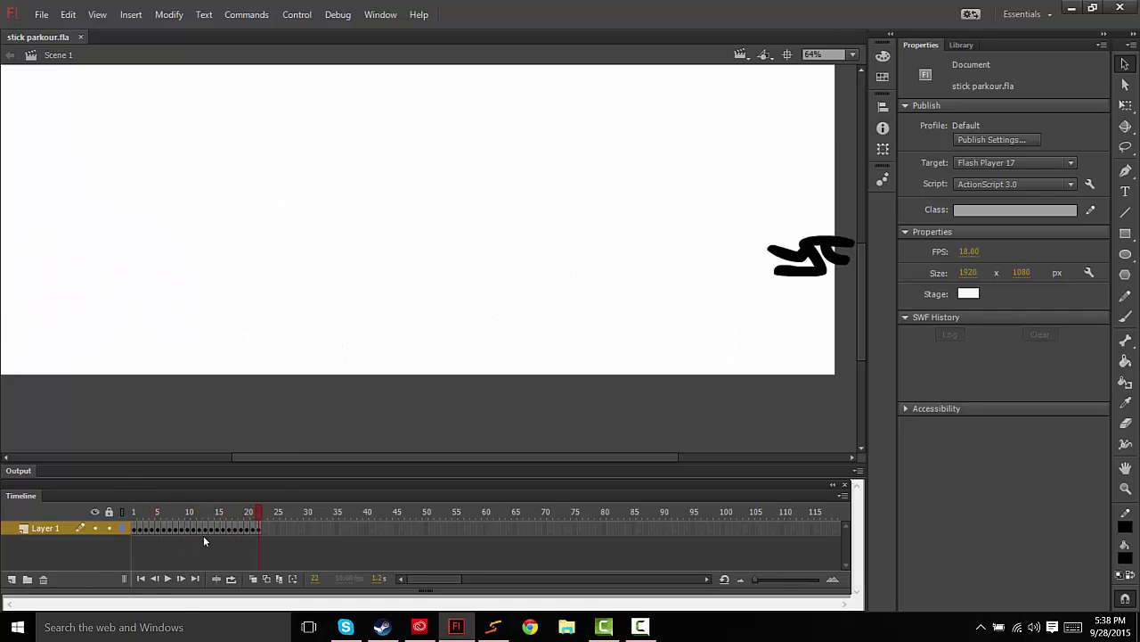
key(comma)
key(comma)
key(comma)
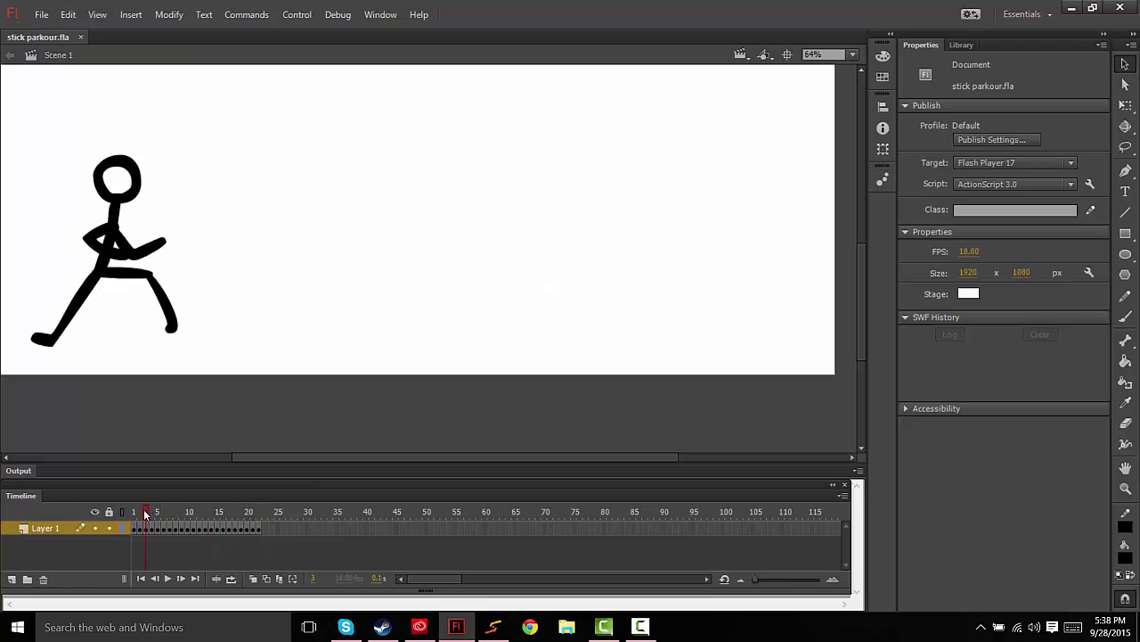
click(39, 18)
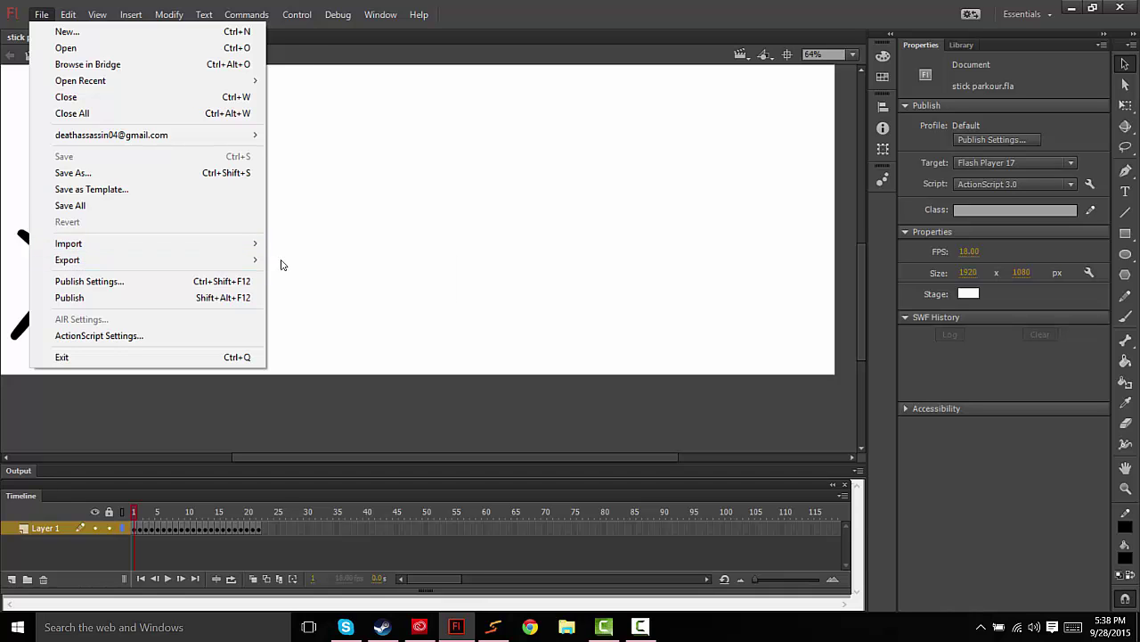
mouse_move(245, 260)
click(310, 275)
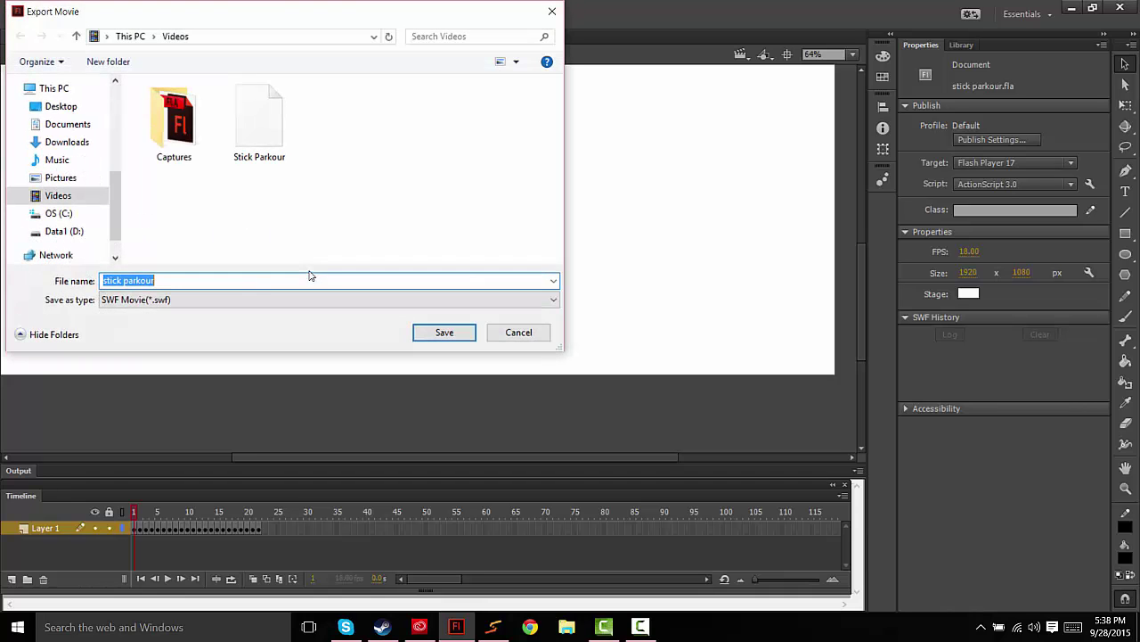
- Save the export as Stick Parkour.swf, replacing the existing file, and quit Flash
text(Stick)
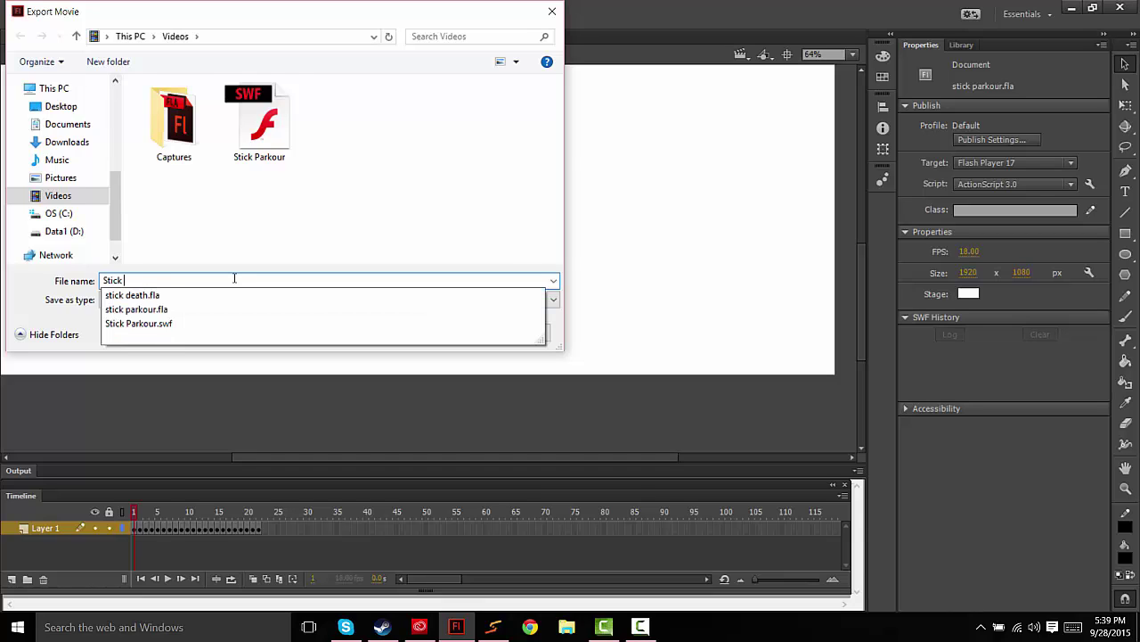
text(Parkour)
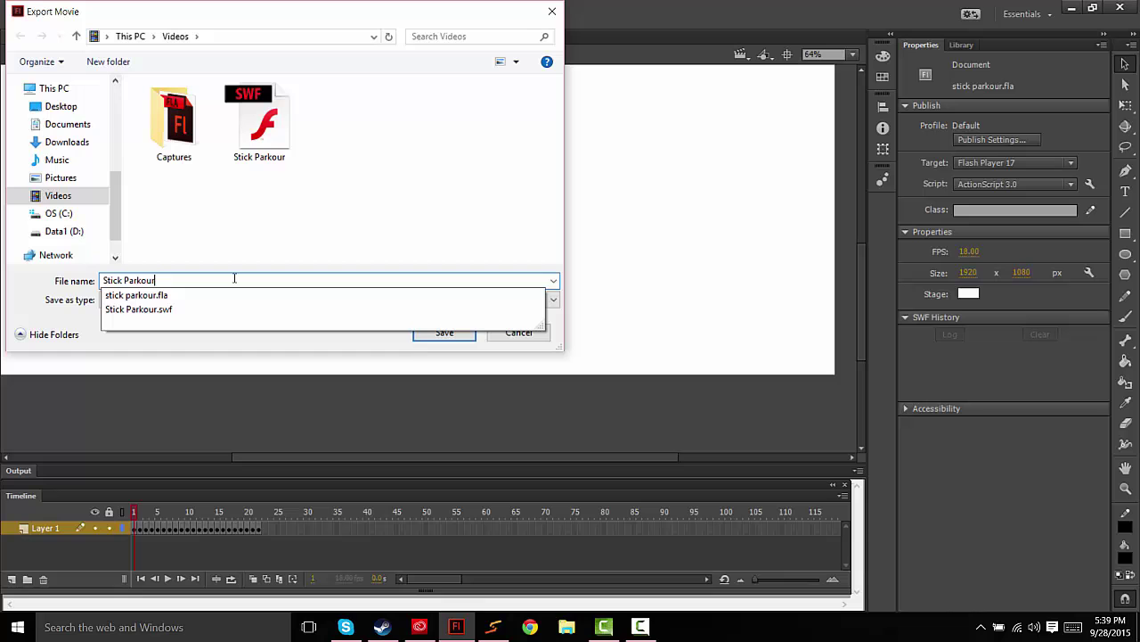
click(436, 328)
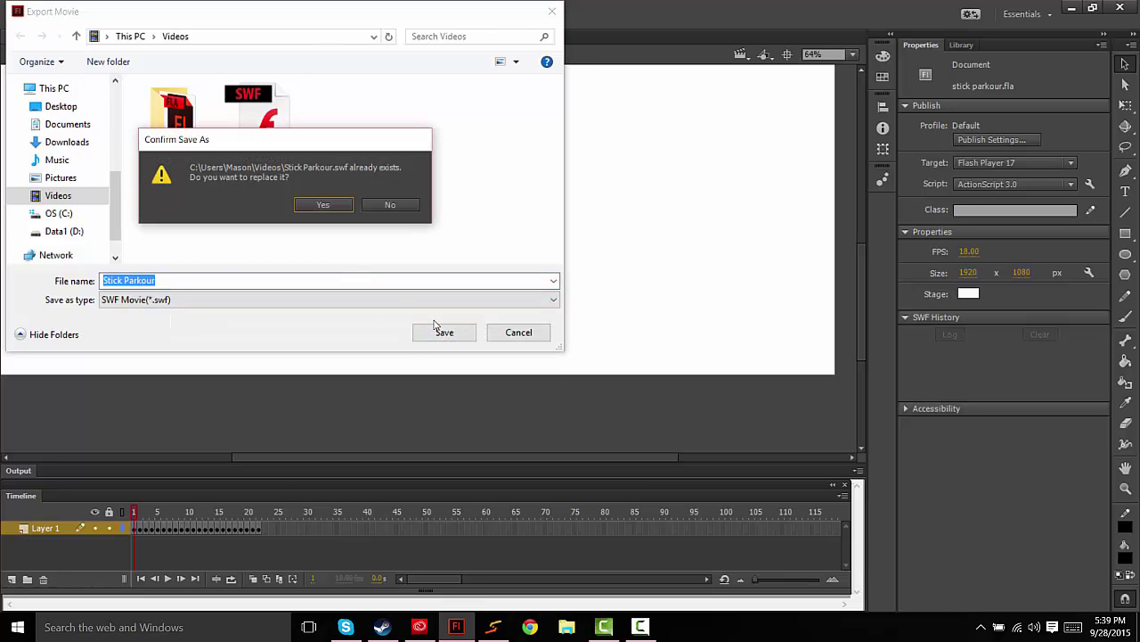
click(322, 204)
key(ctrl+q)
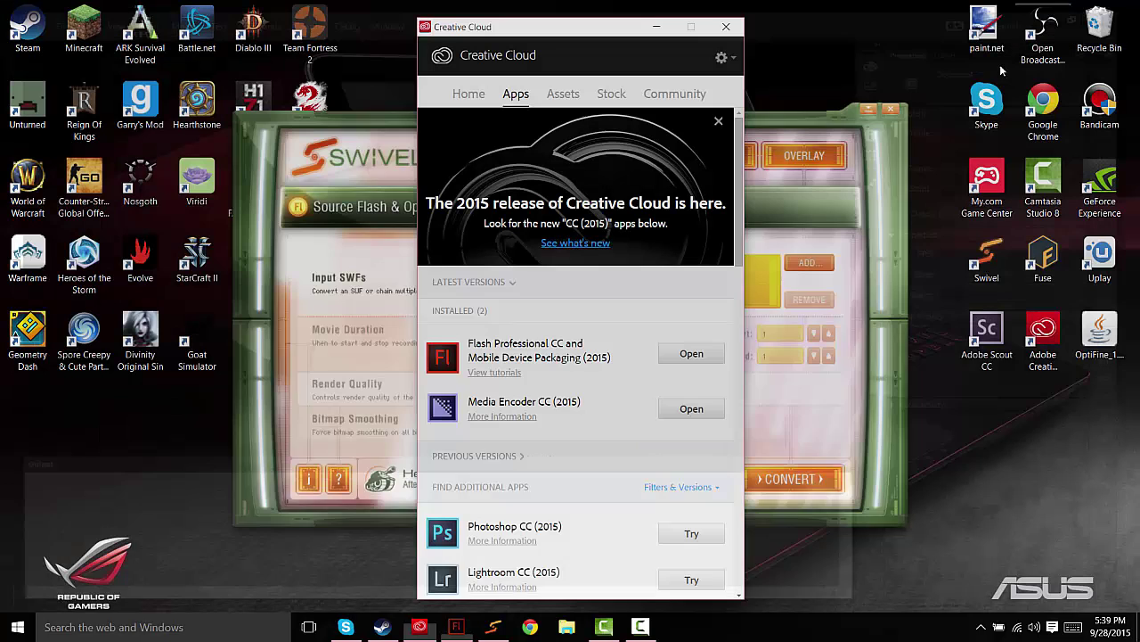
- Close Creative Cloud, load Stick Parkour.swf into Swivel, and show the VIDEO output options
click(657, 27)
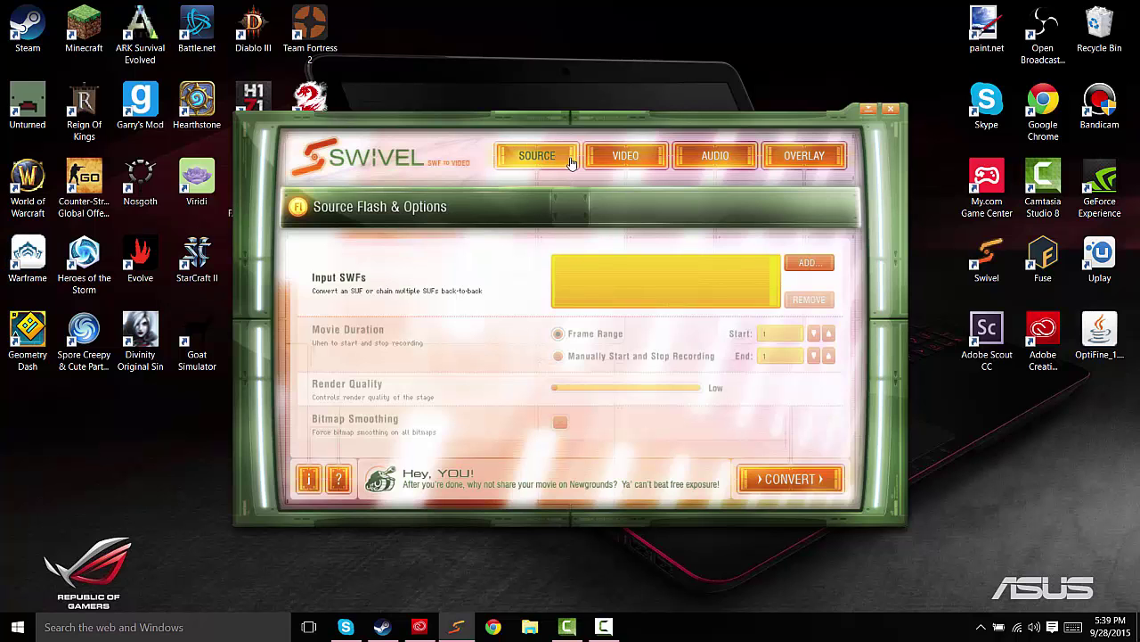
click(802, 262)
click(424, 201)
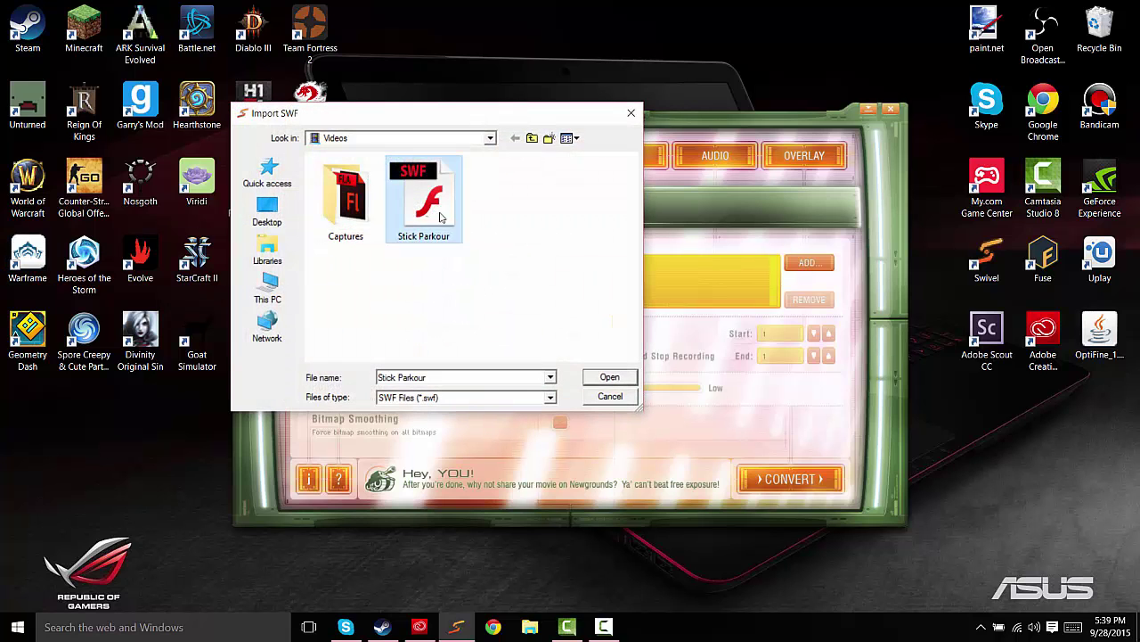
click(609, 377)
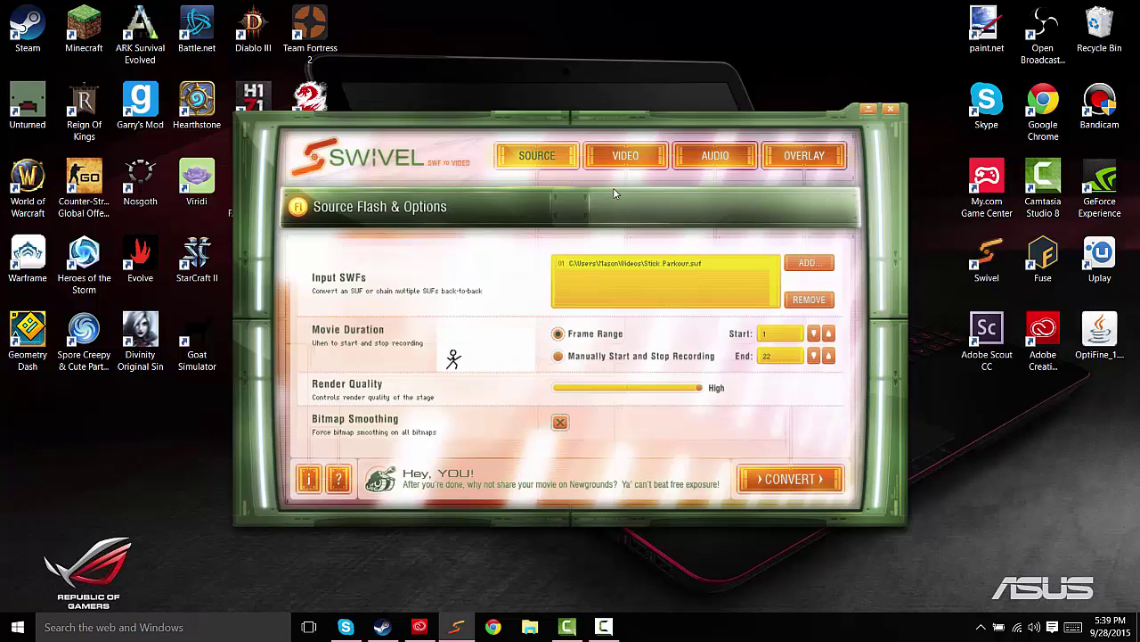
click(618, 161)
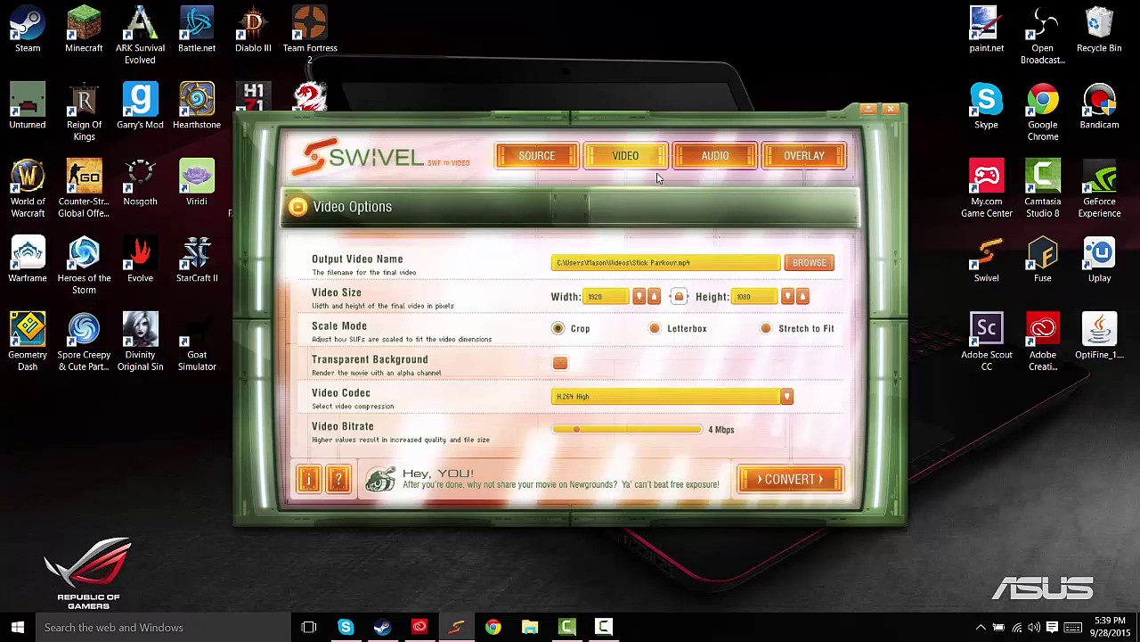
- Convert Stick Parkour.swf to Stick Parkour.mp4 from the SOURCE options, then go back and open Start
click(563, 160)
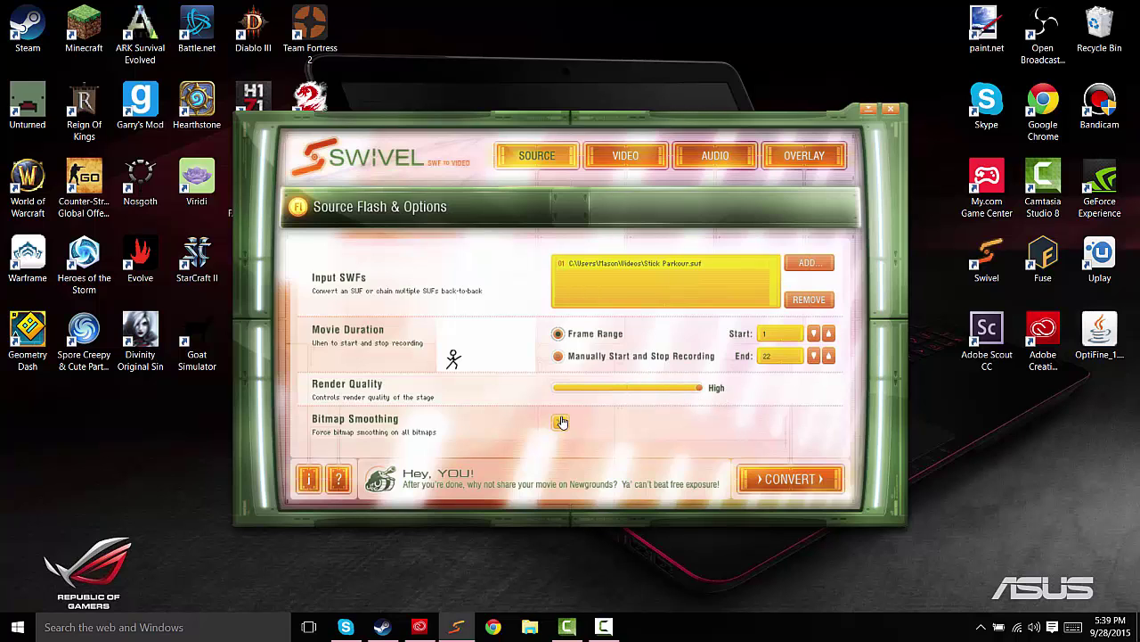
click(808, 481)
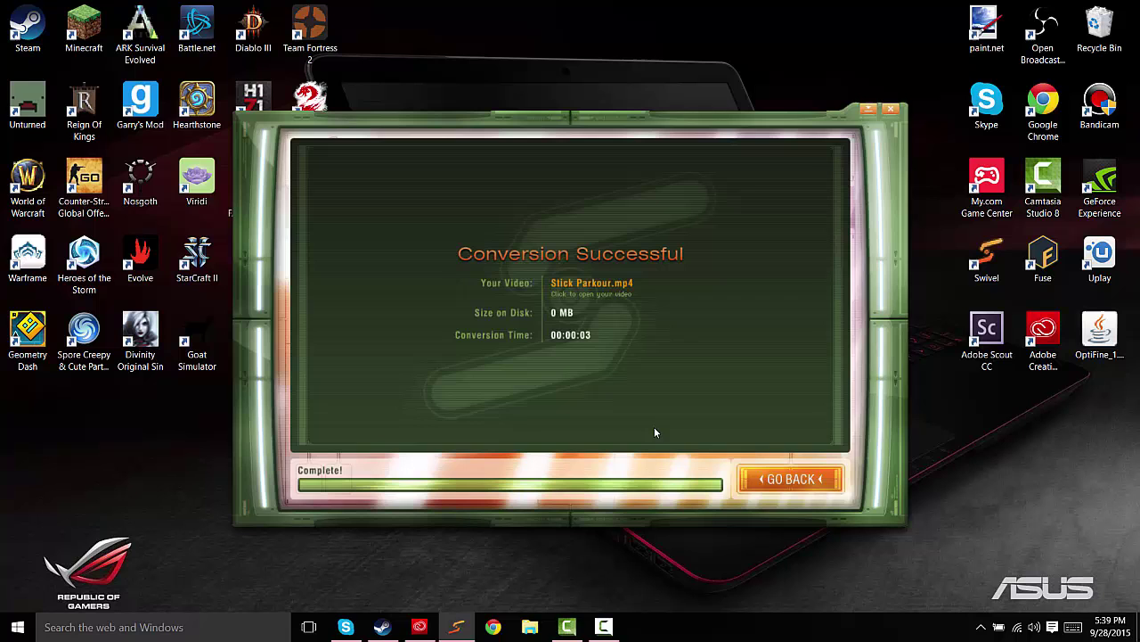
click(784, 479)
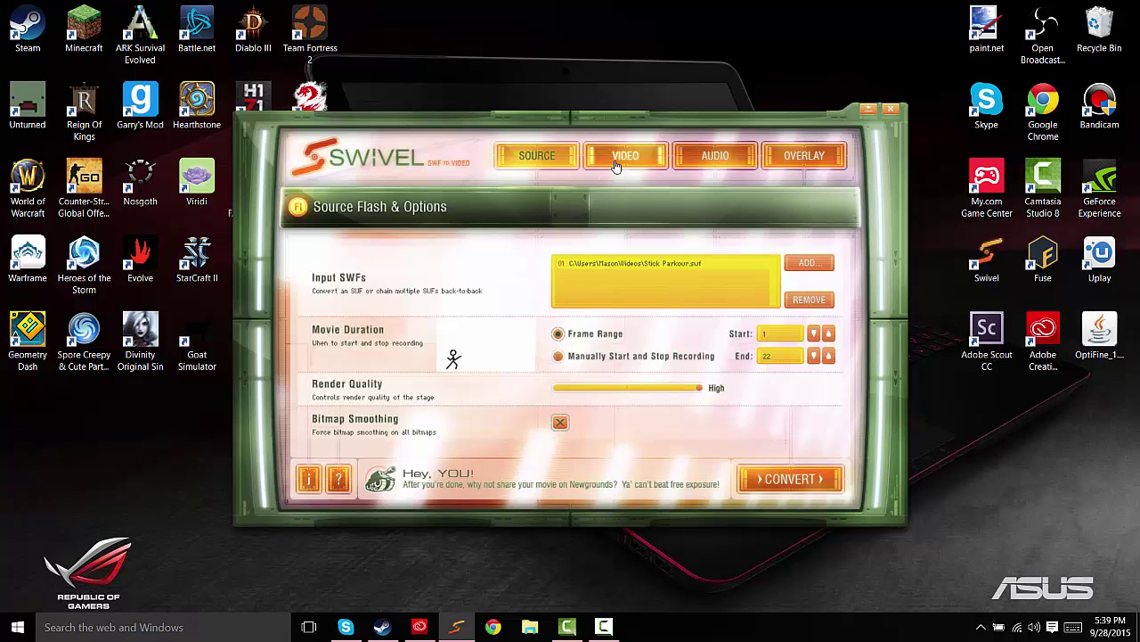
click(17, 627)
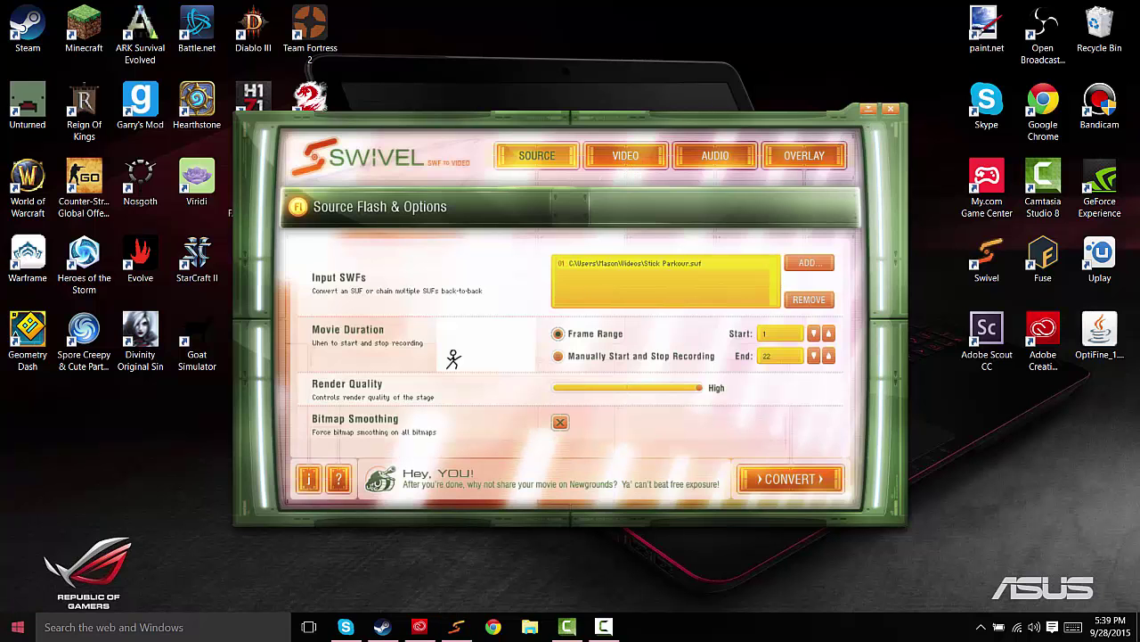
- Open File Explorer and browse through the folders to the Videos folder
click(55, 513)
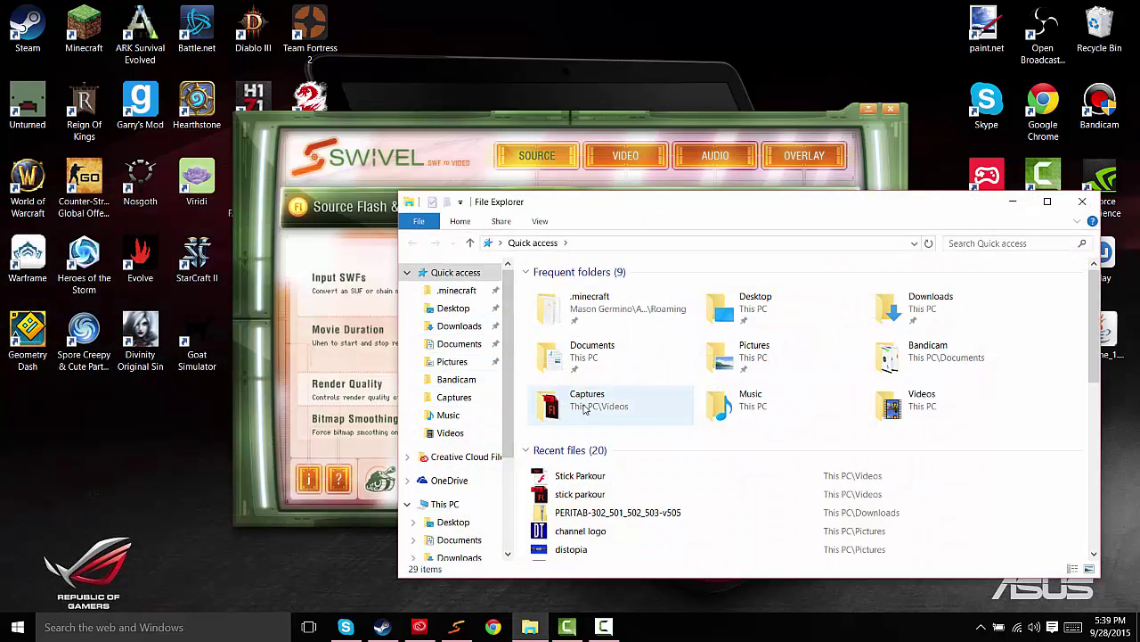
click(468, 380)
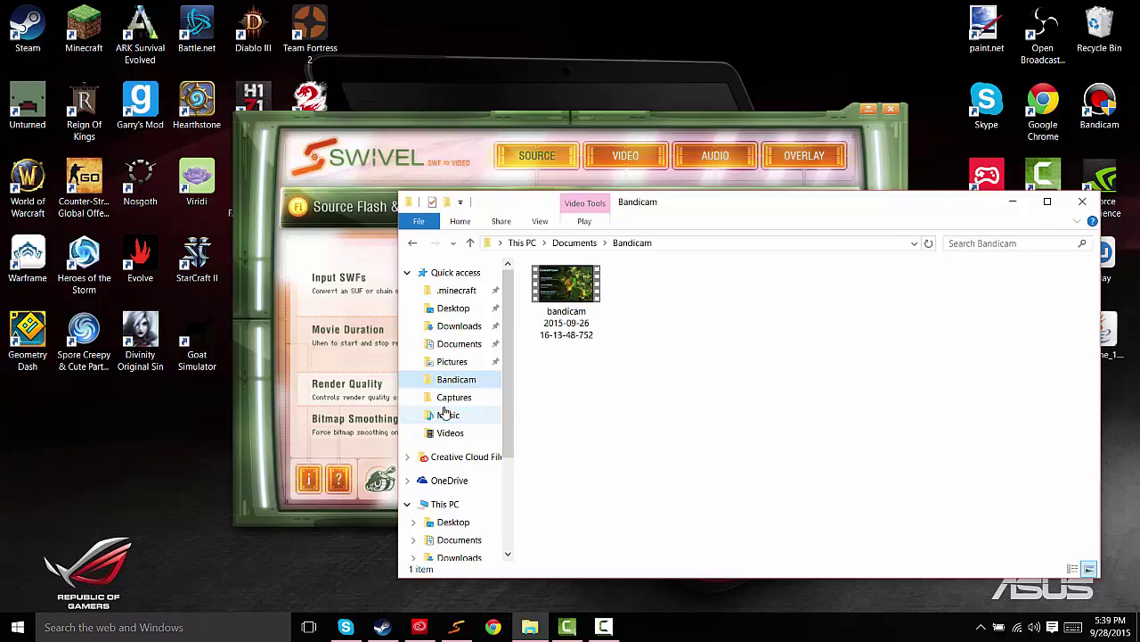
click(458, 399)
click(448, 416)
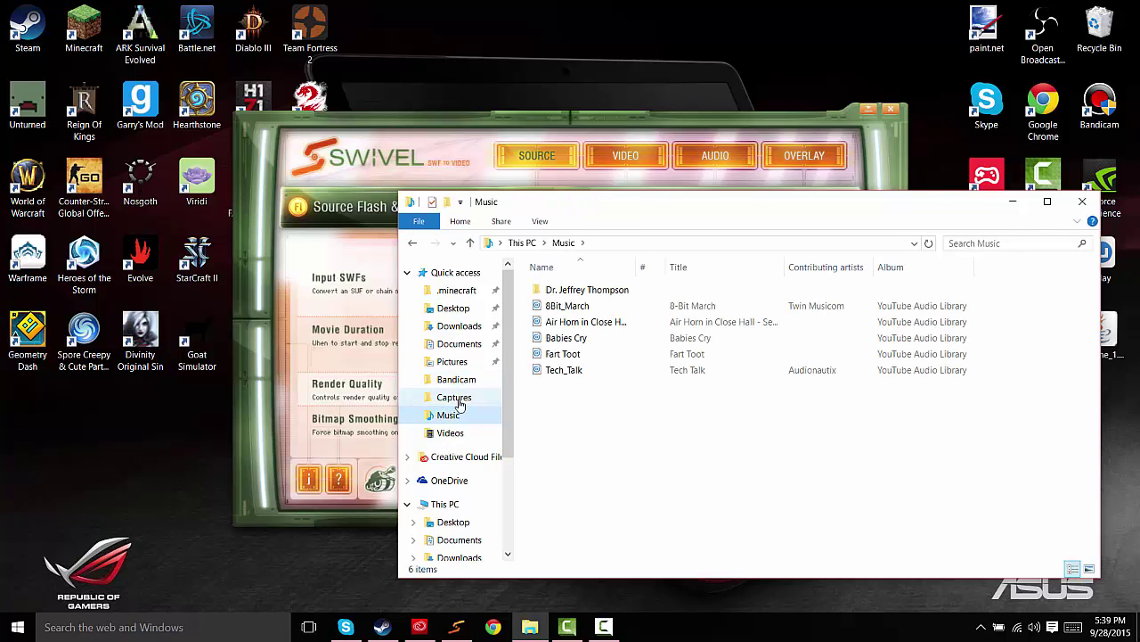
click(455, 397)
click(478, 433)
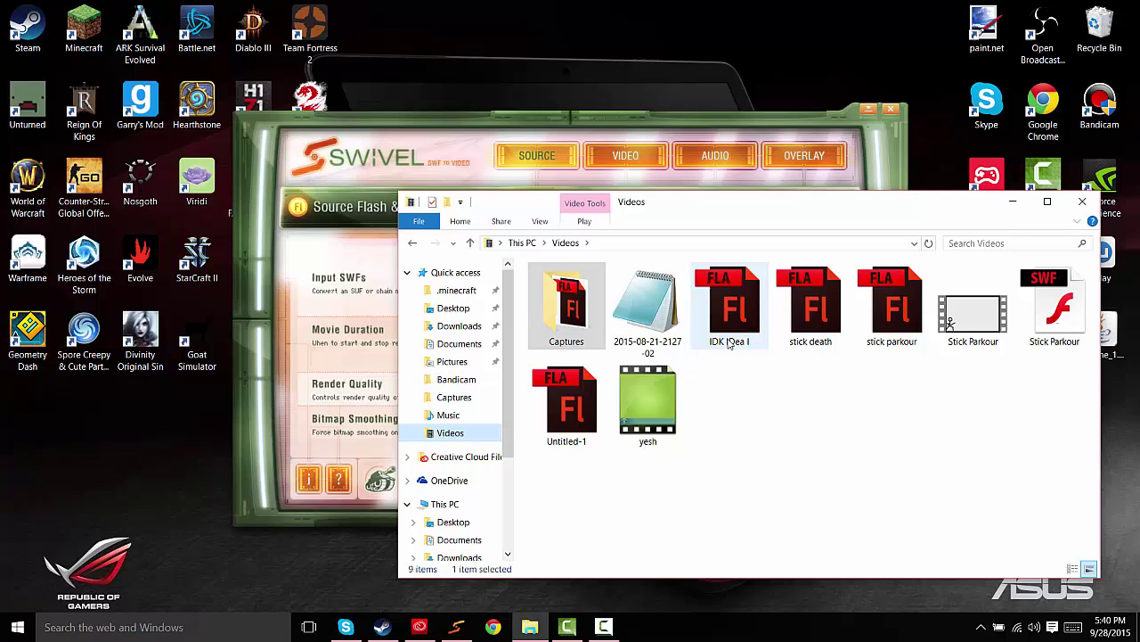
- Play Stick Parkour.mp4 to check it, then close the player and Swivel
double_click(980, 310)
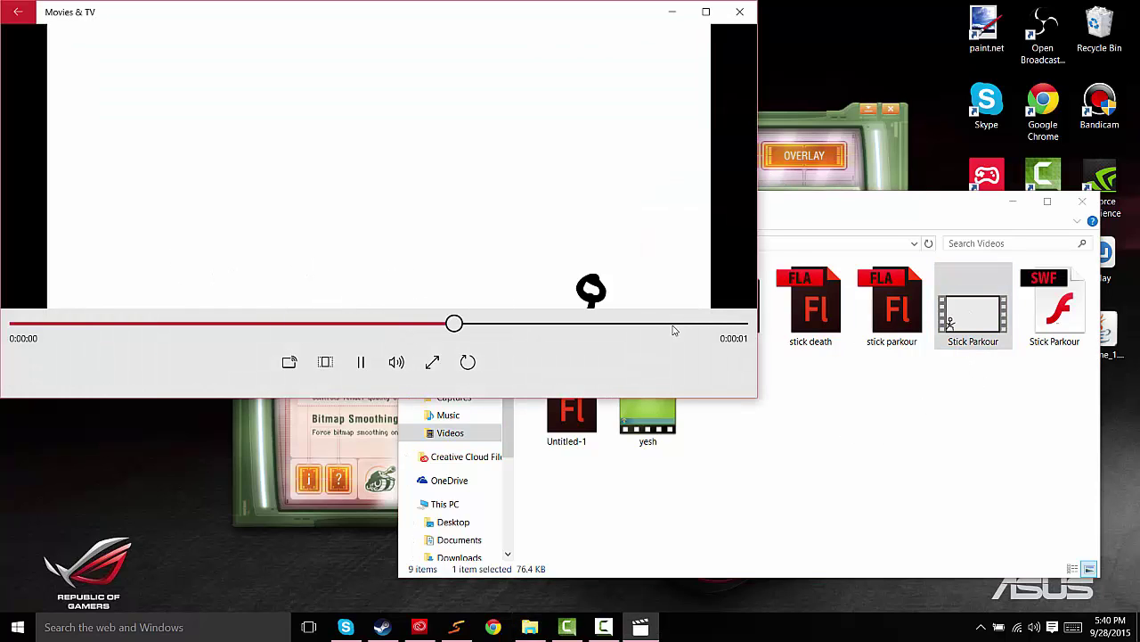
click(740, 12)
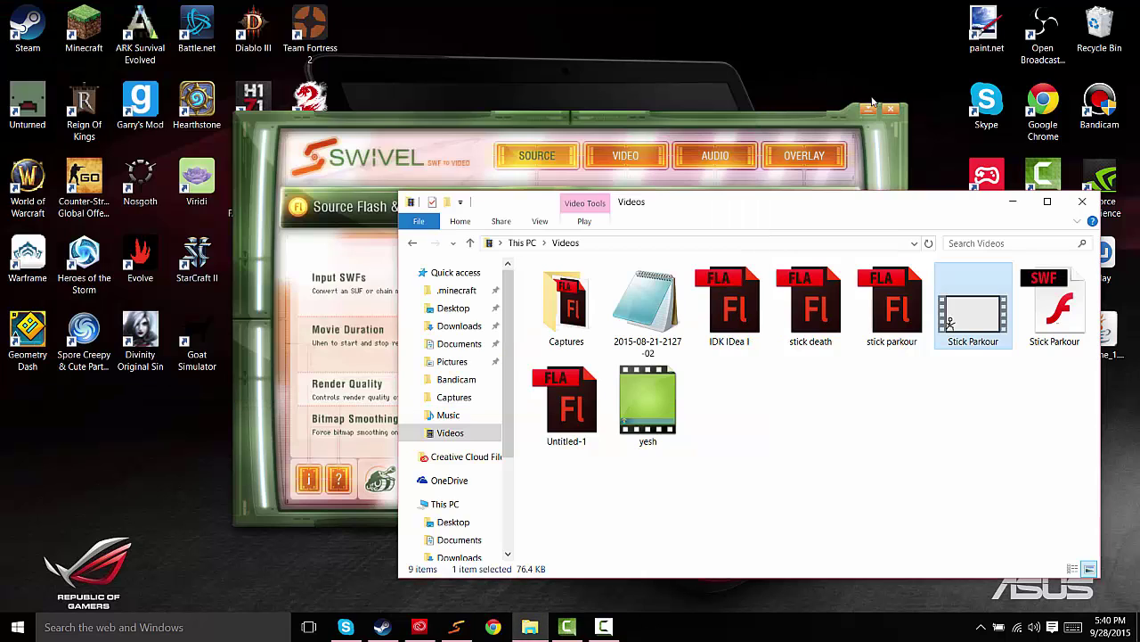
click(888, 109)
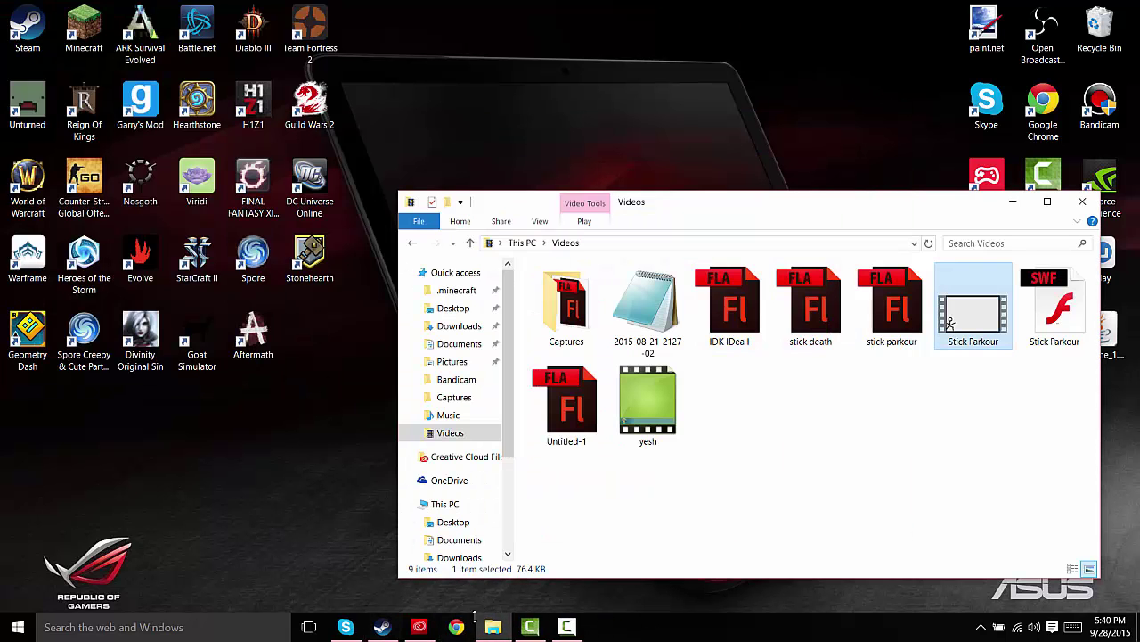
- Open Chrome and go to youtube.com
click(457, 626)
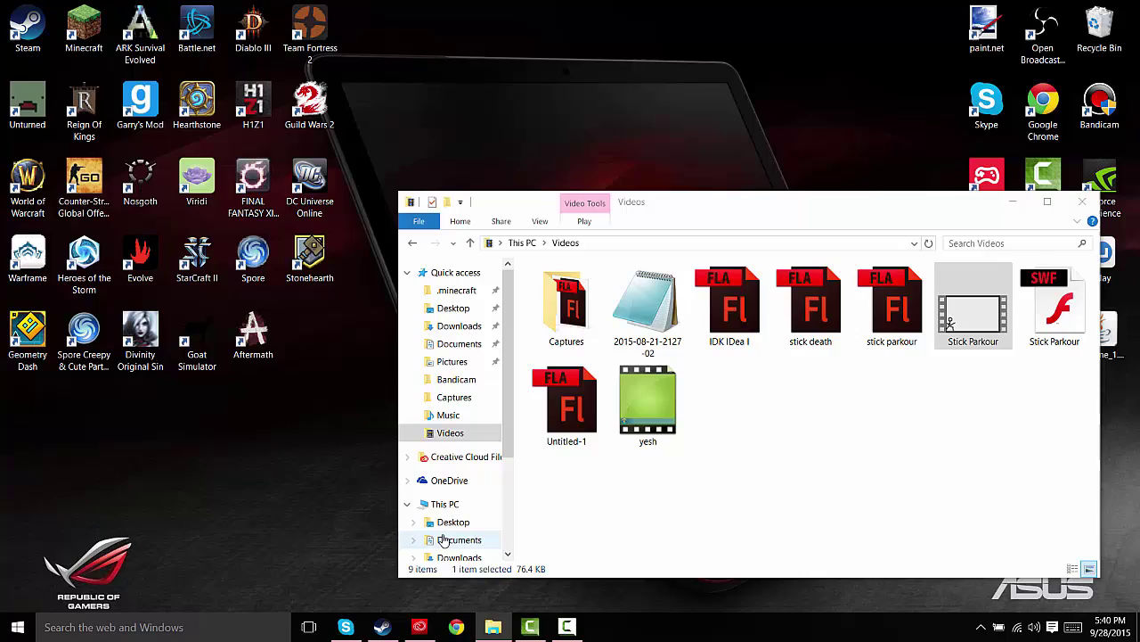
text(you)
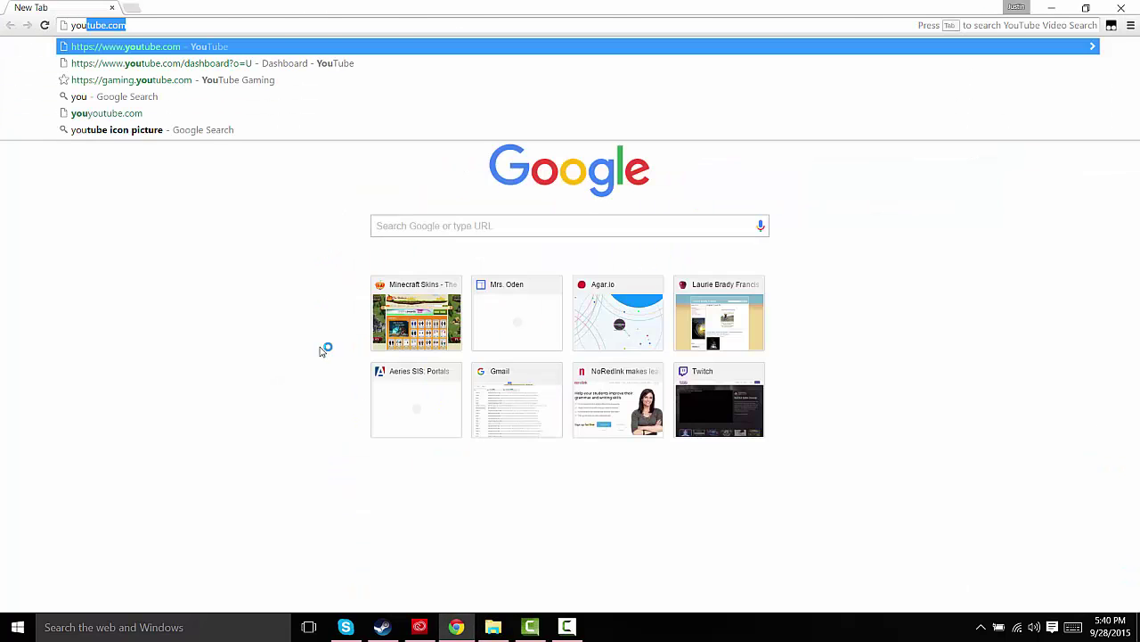
key(Return)
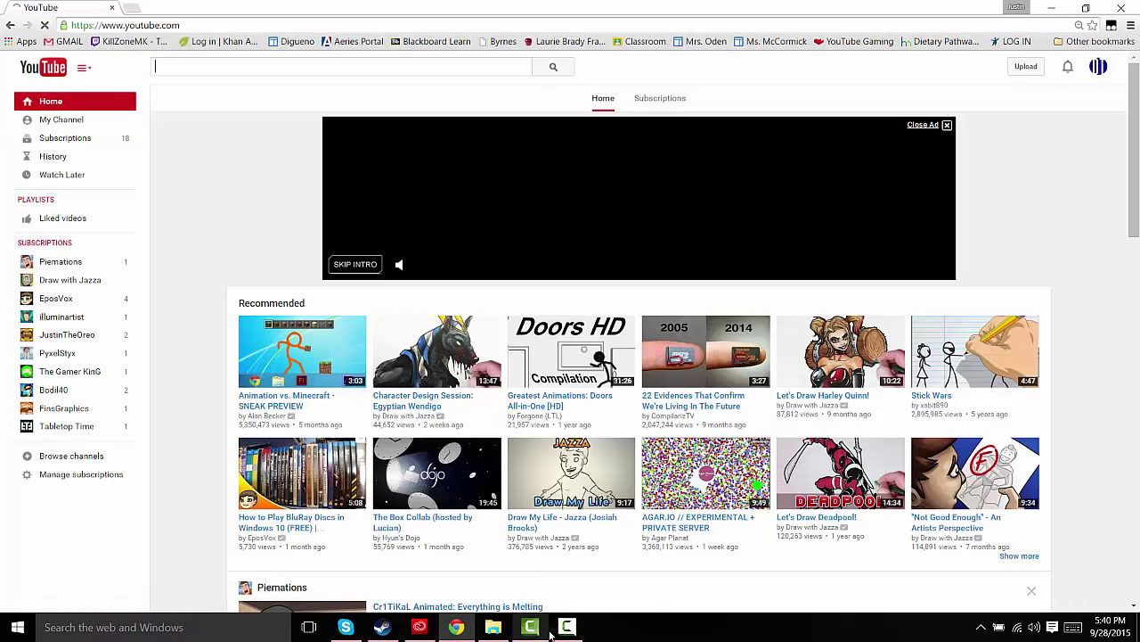
mouse_move(568, 630)
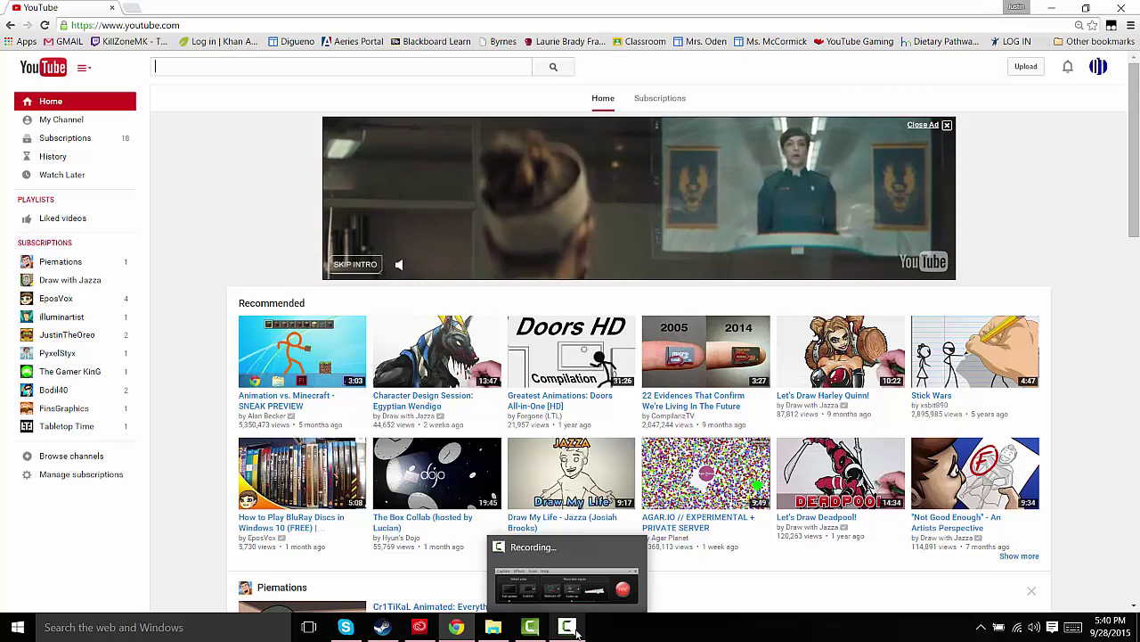
click(563, 631)
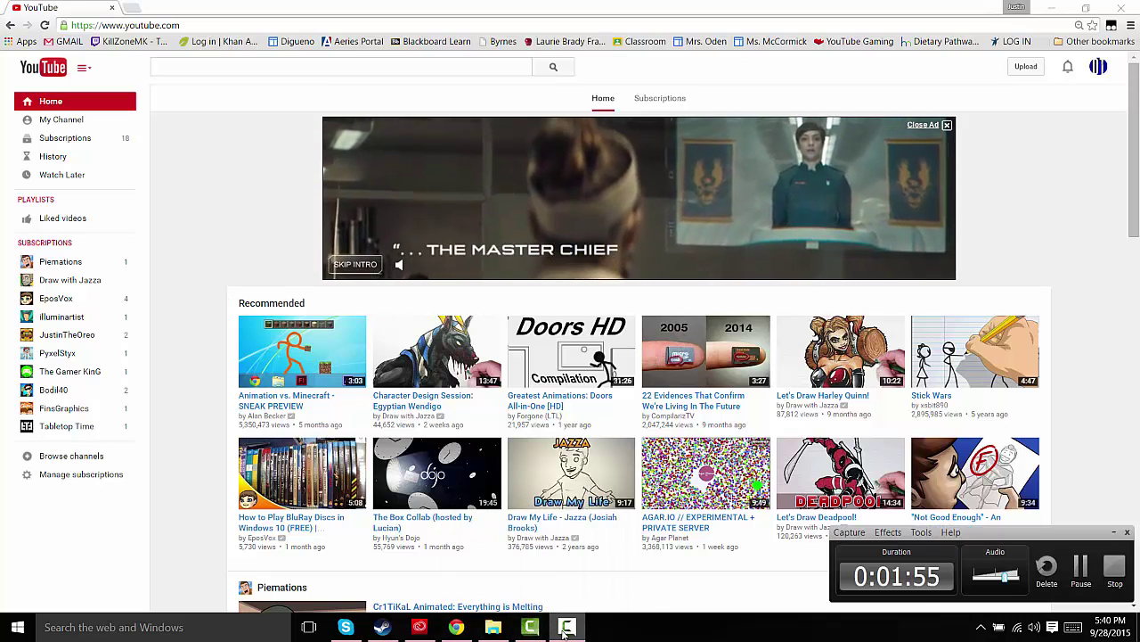
- Go through the account menu to YouTube's video upload page
click(1099, 67)
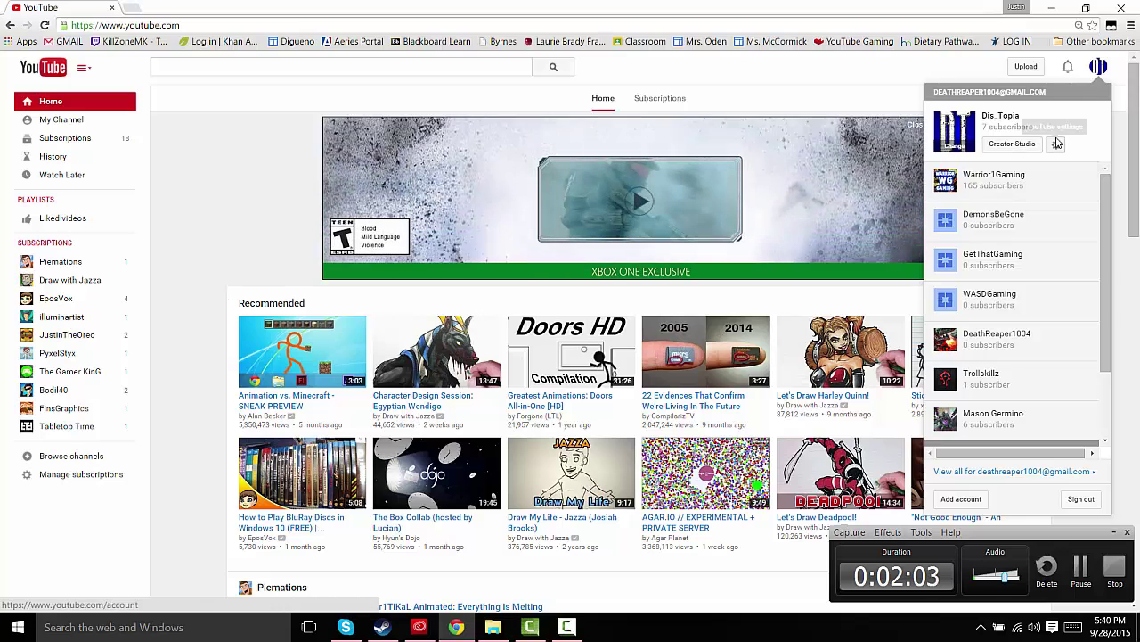
click(1033, 147)
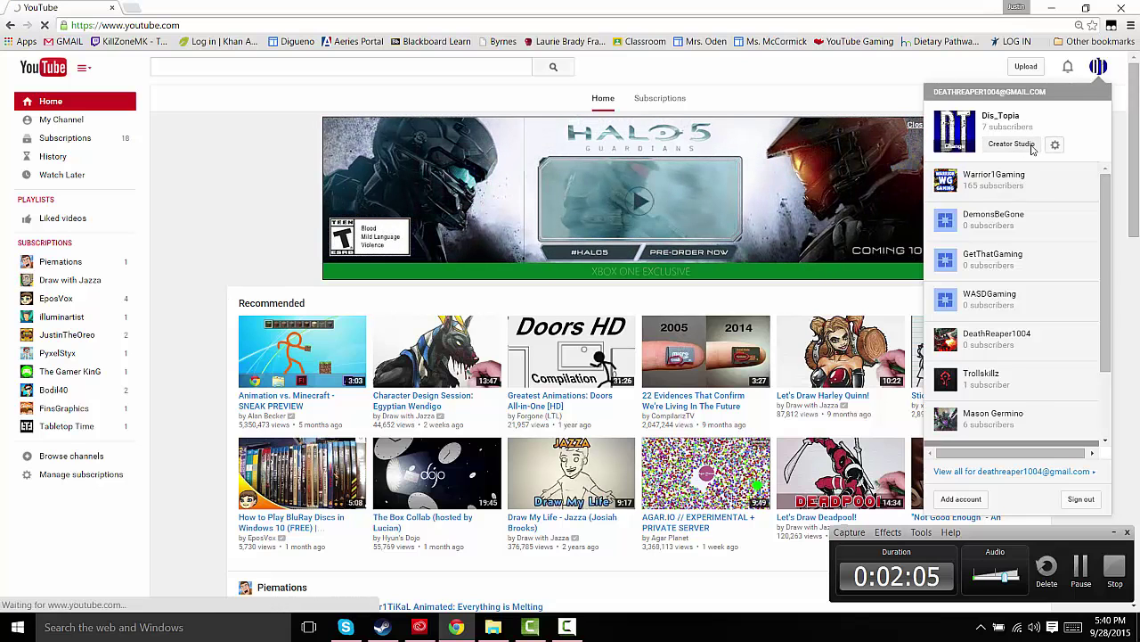
click(963, 69)
click(1025, 69)
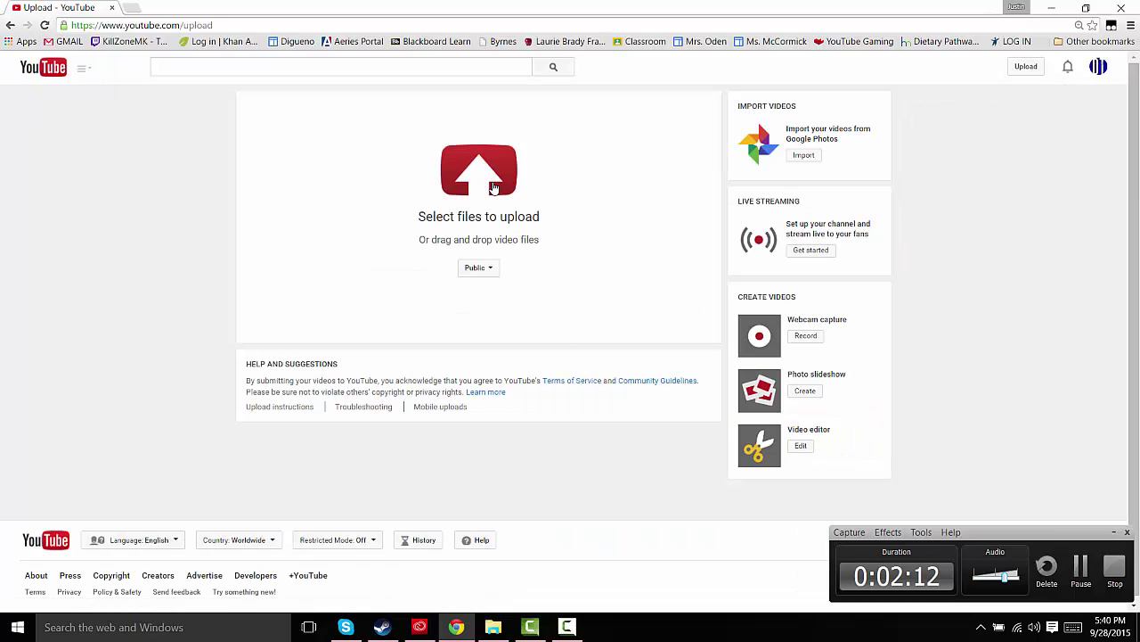
- Upload the Stick Parkour video by dragging it from the Videos folder onto the upload page
click(492, 180)
scroll(424, 270, down, 2)
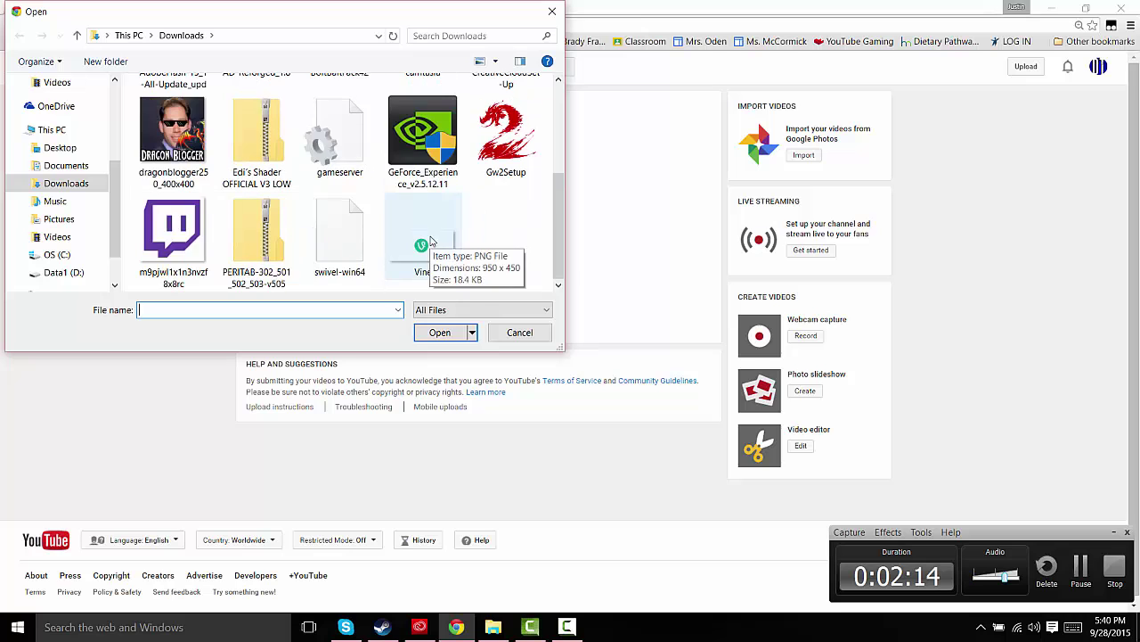
click(62, 237)
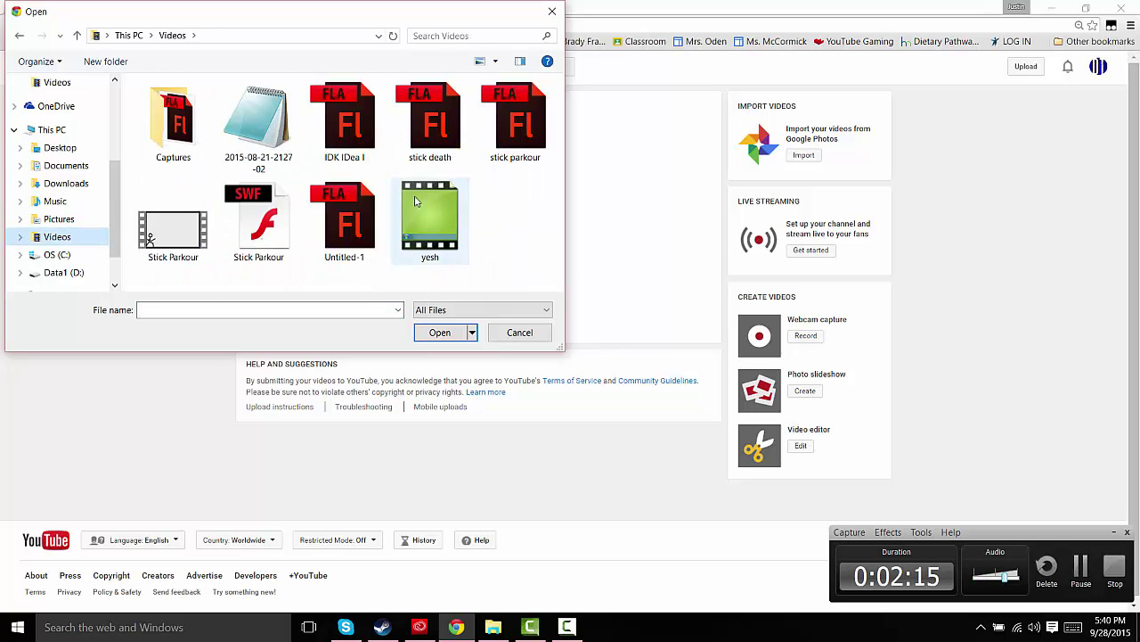
drag(172, 227, 628, 216)
click(553, 12)
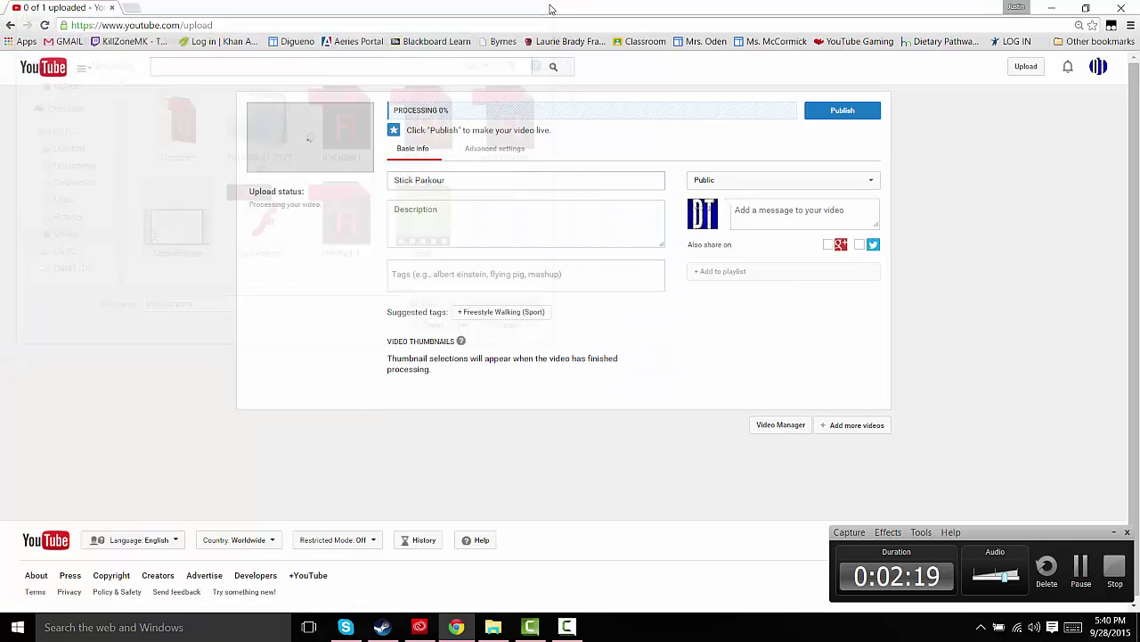
- Retitle the video 'stick parkour for video'
drag(450, 180, 385, 208)
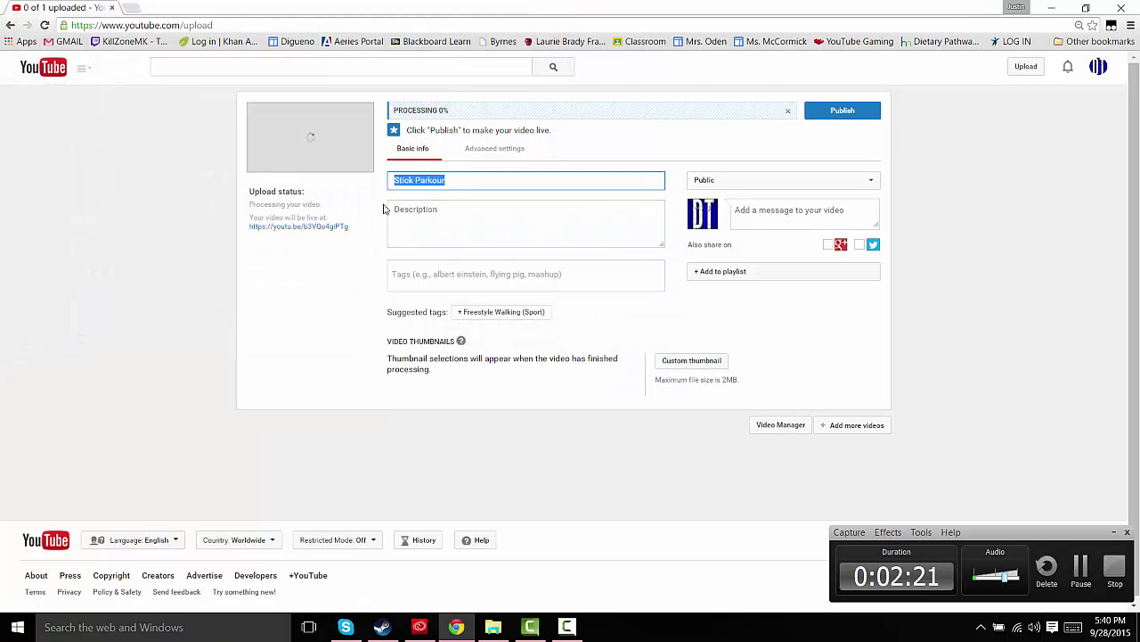
key(BackSpace)
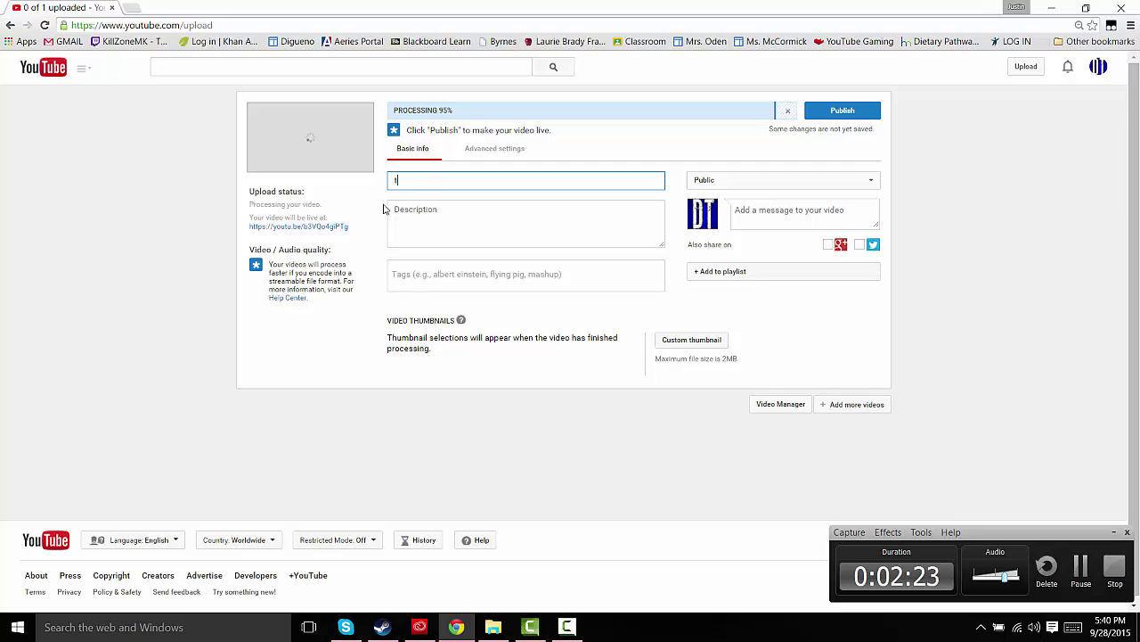
text(stick park)
text(our for video)
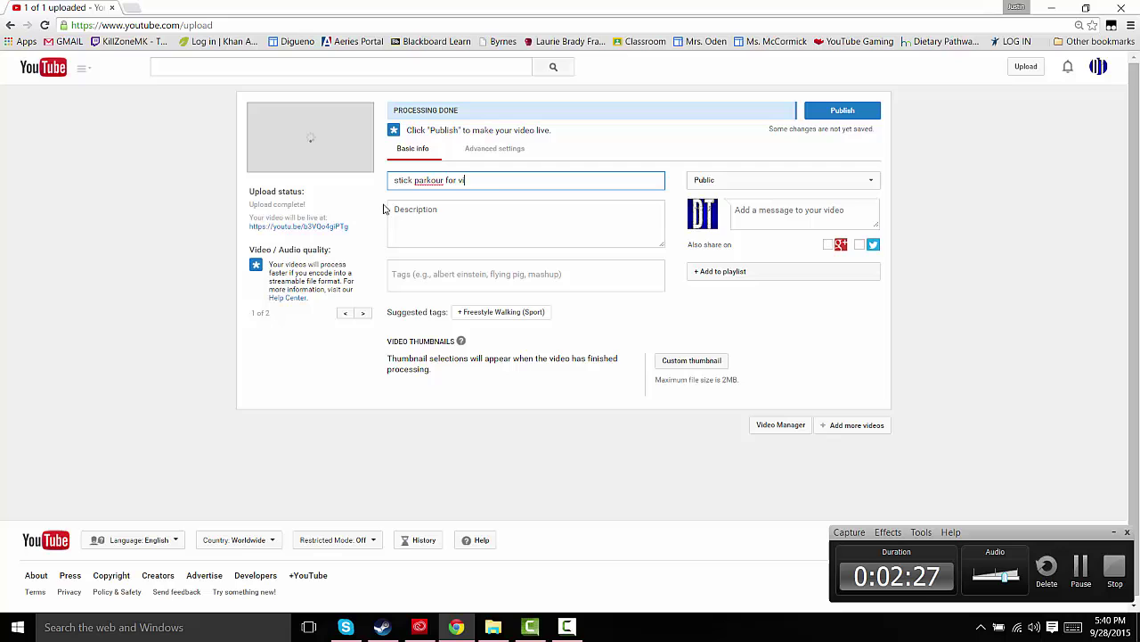
- Set the description to 'Hy guys hope you enjoy'
click(428, 214)
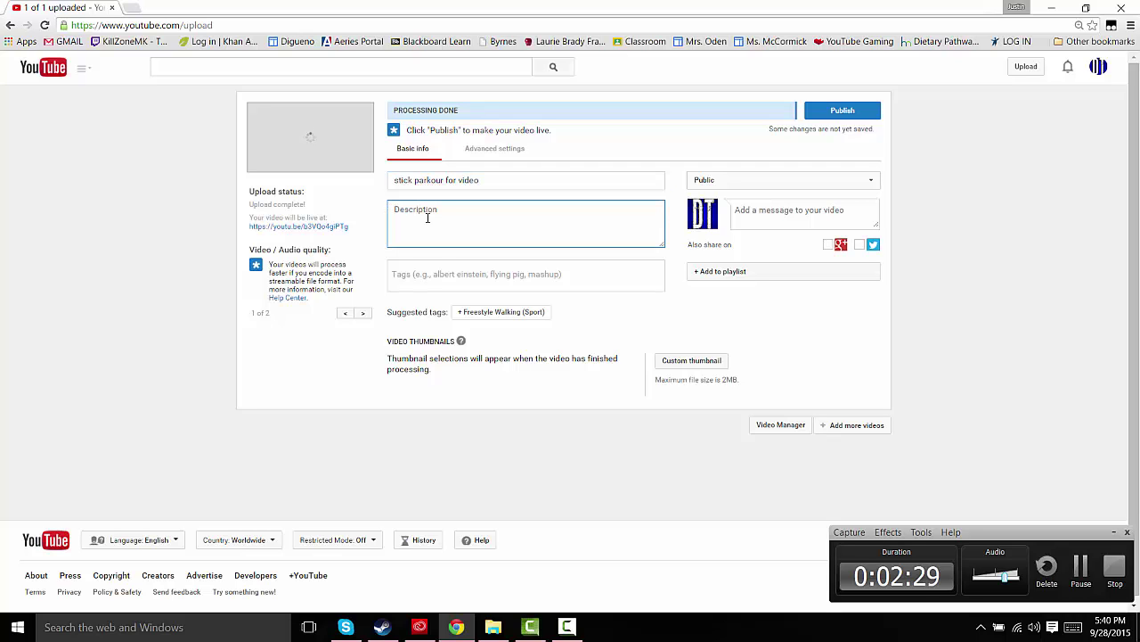
text(here)
text(:)
click(488, 278)
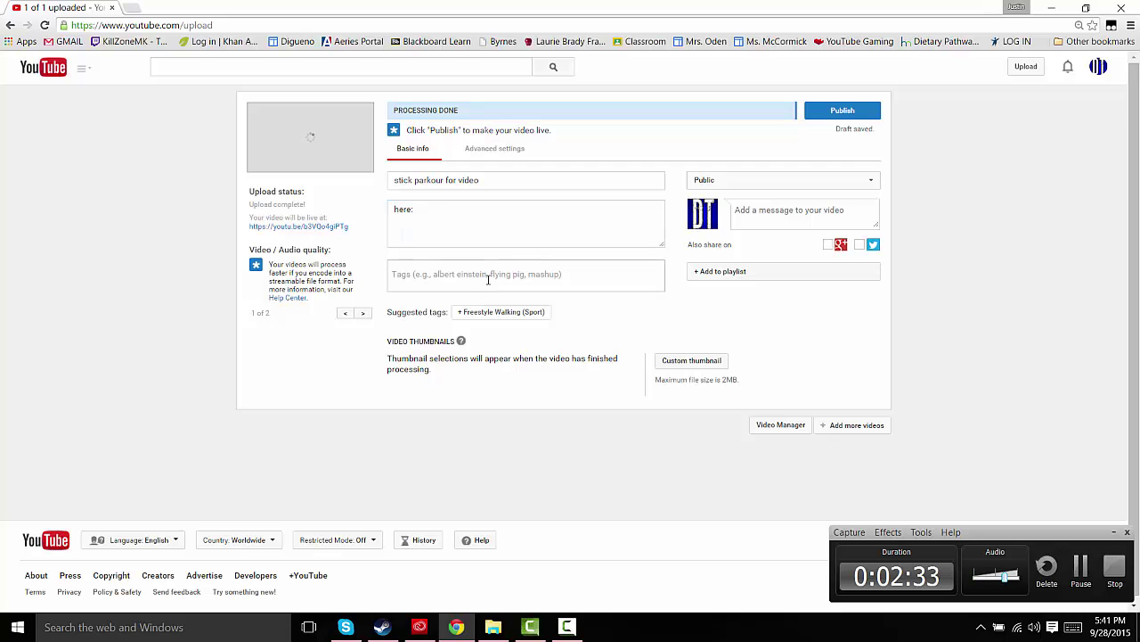
click(427, 214)
drag(428, 215, 397, 221)
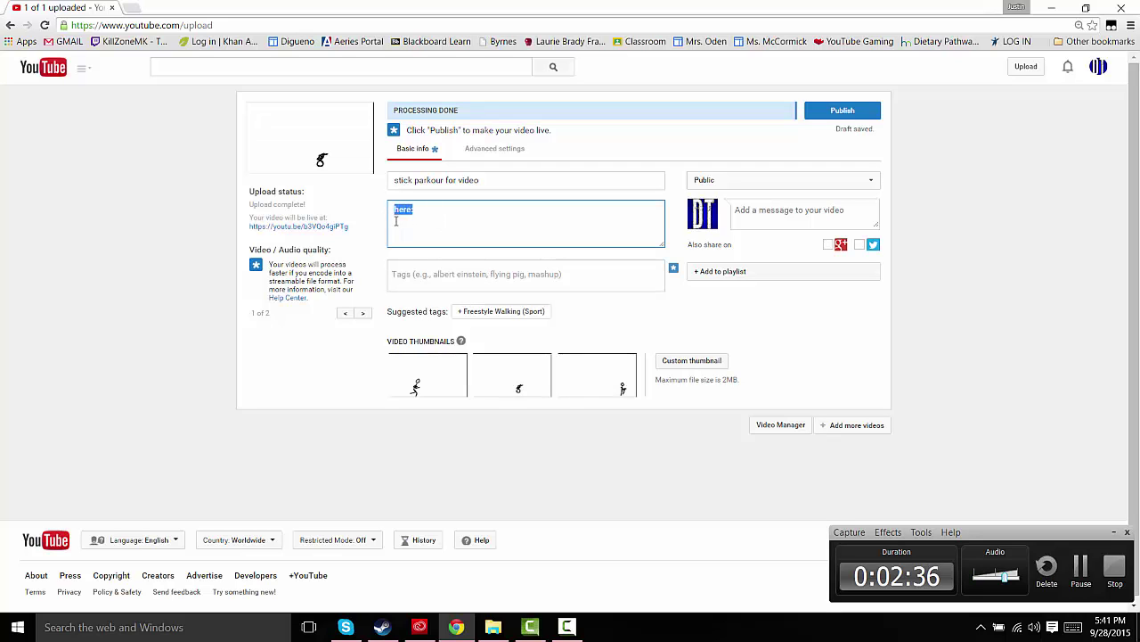
key(BackSpace)
text(Hy guys ho)
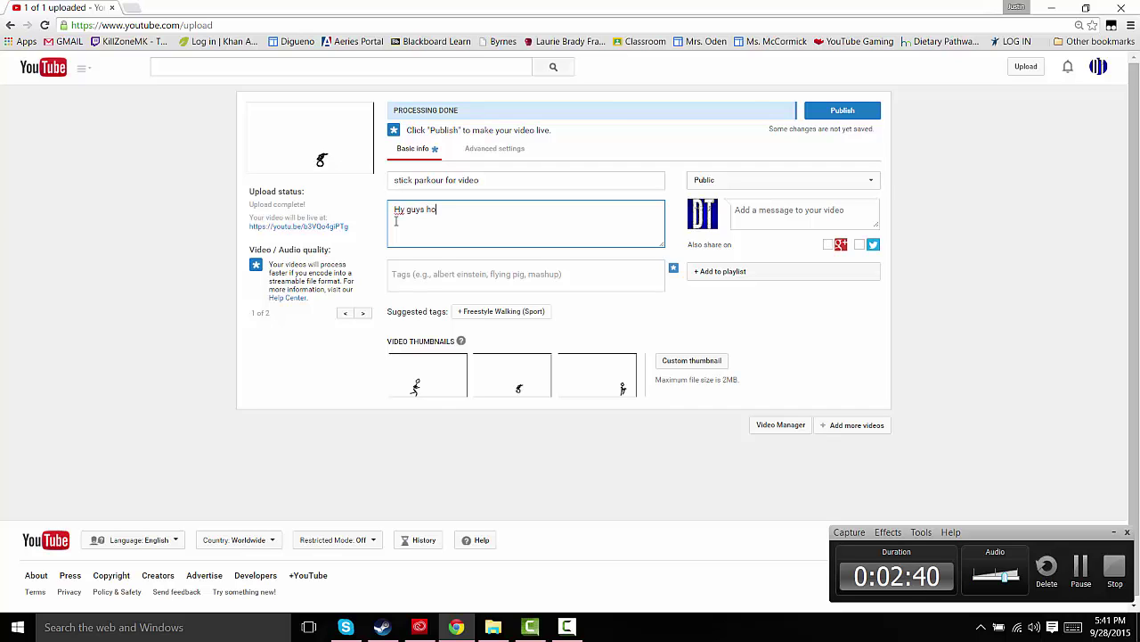
text(pe you enjo)
text(y)
- Add the tags Freestyle Walking (Sport), aniamting and art
click(471, 272)
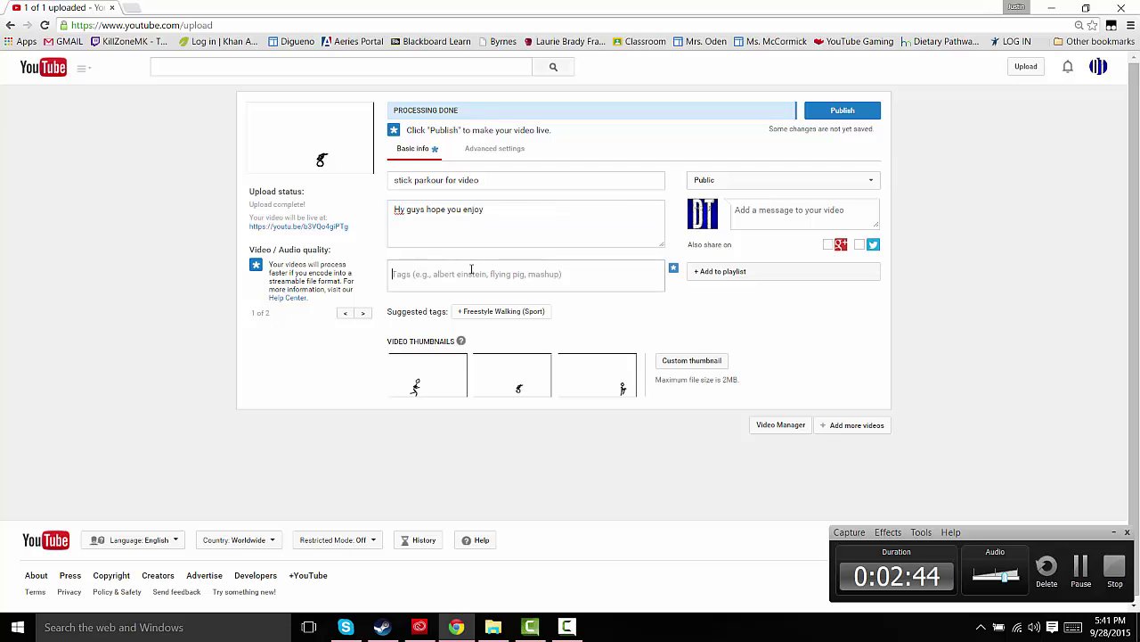
text(enter)
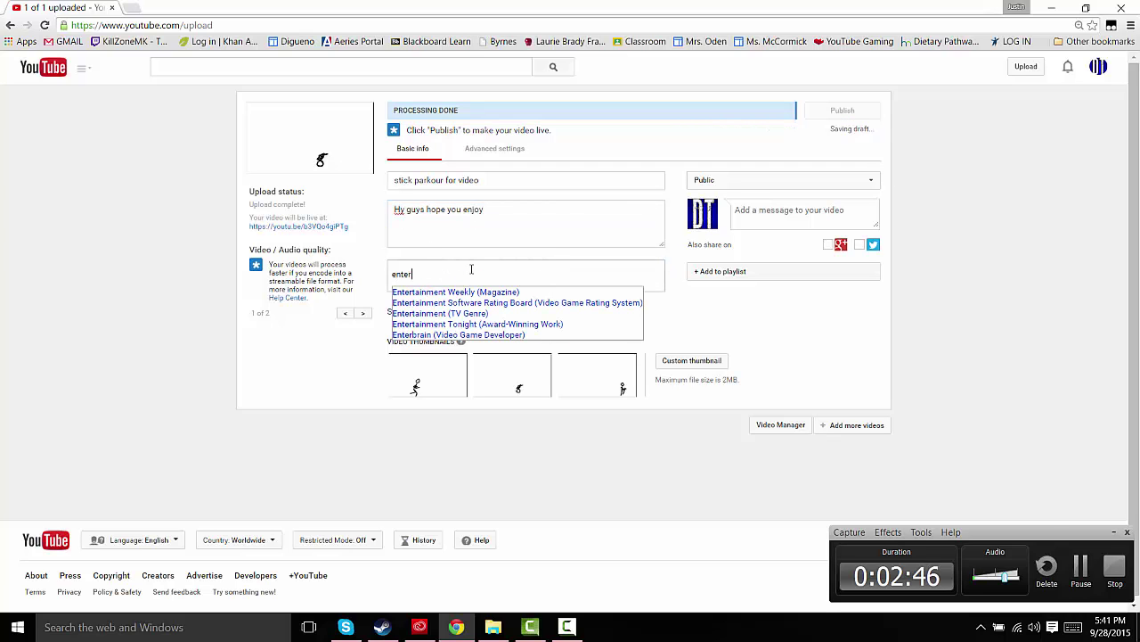
text(tainment)
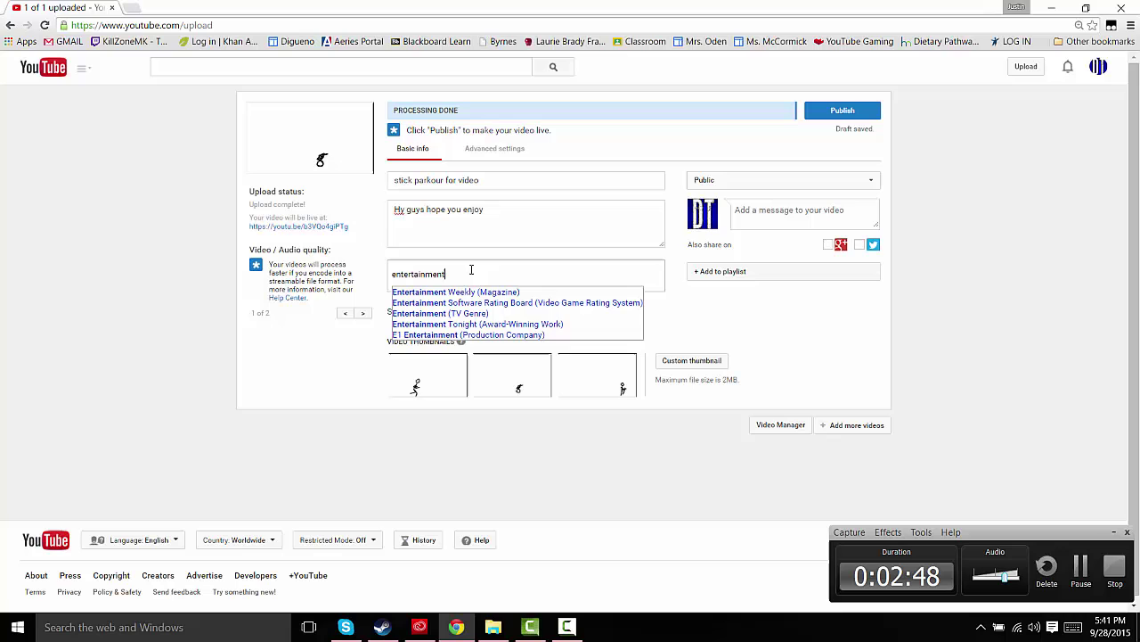
click(475, 292)
click(488, 329)
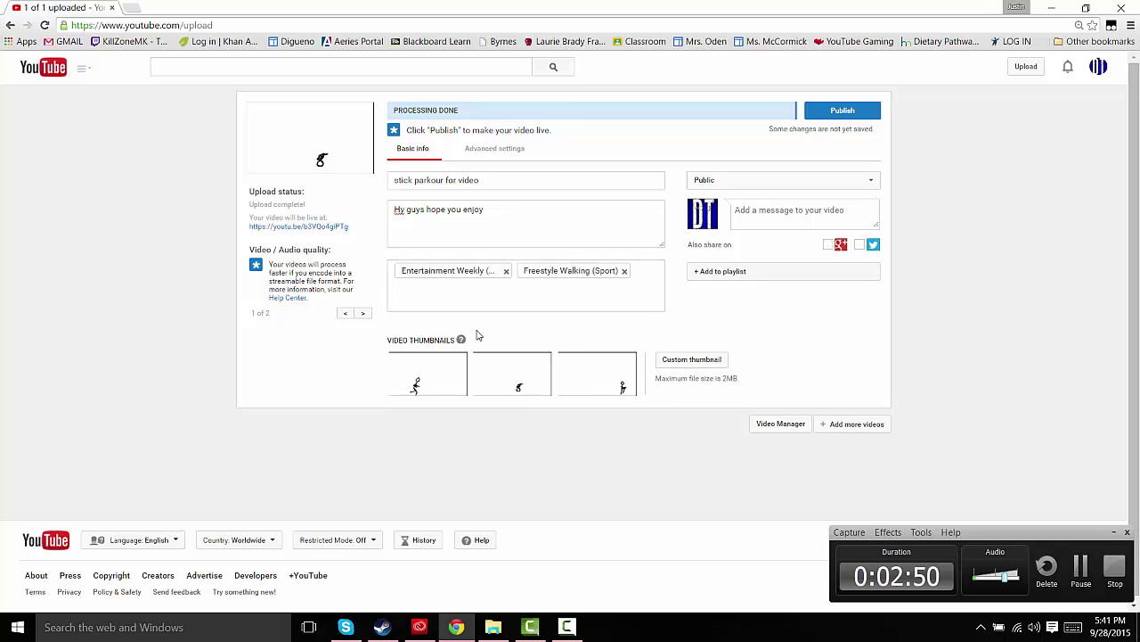
click(481, 290)
text(aniamt)
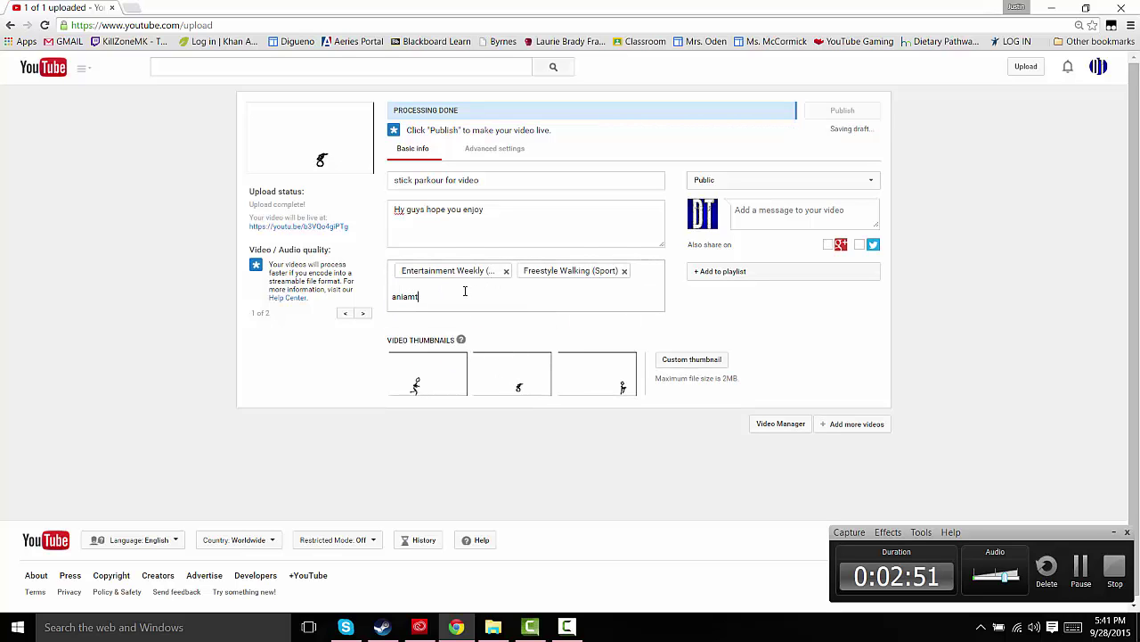
text(ing,art,)
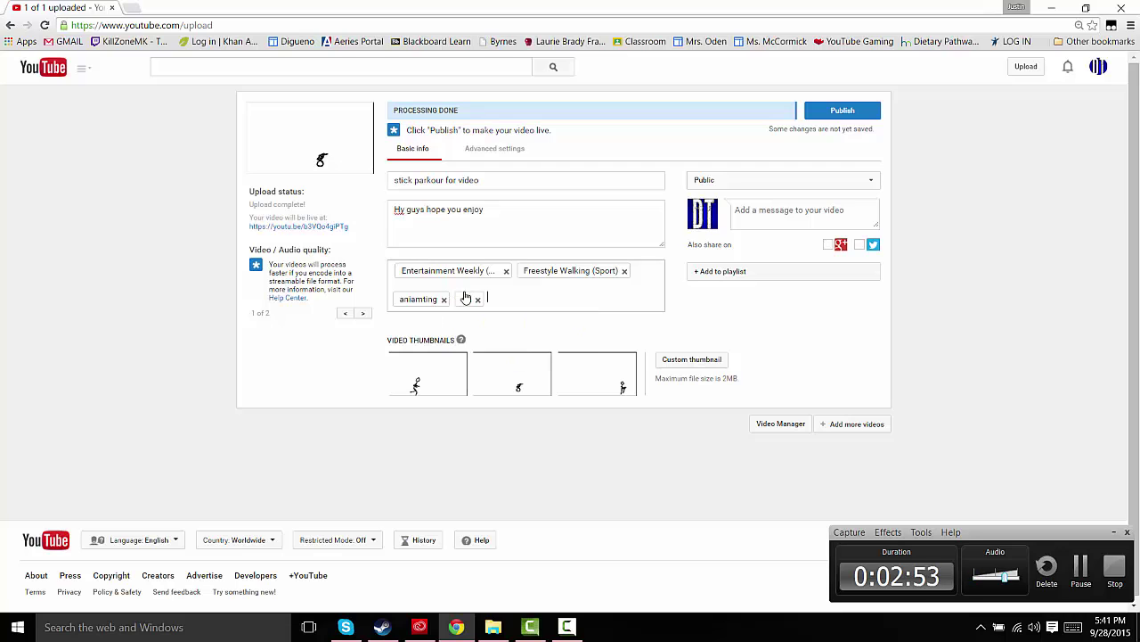
- Set the video to Private and finish, then return to editing its details
click(750, 182)
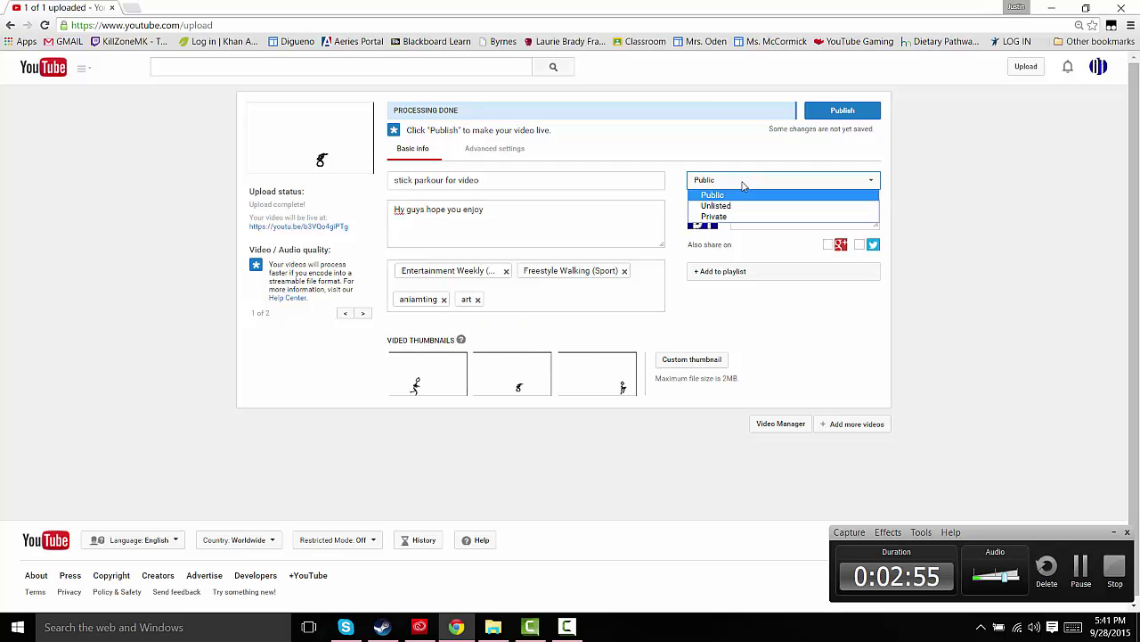
click(728, 217)
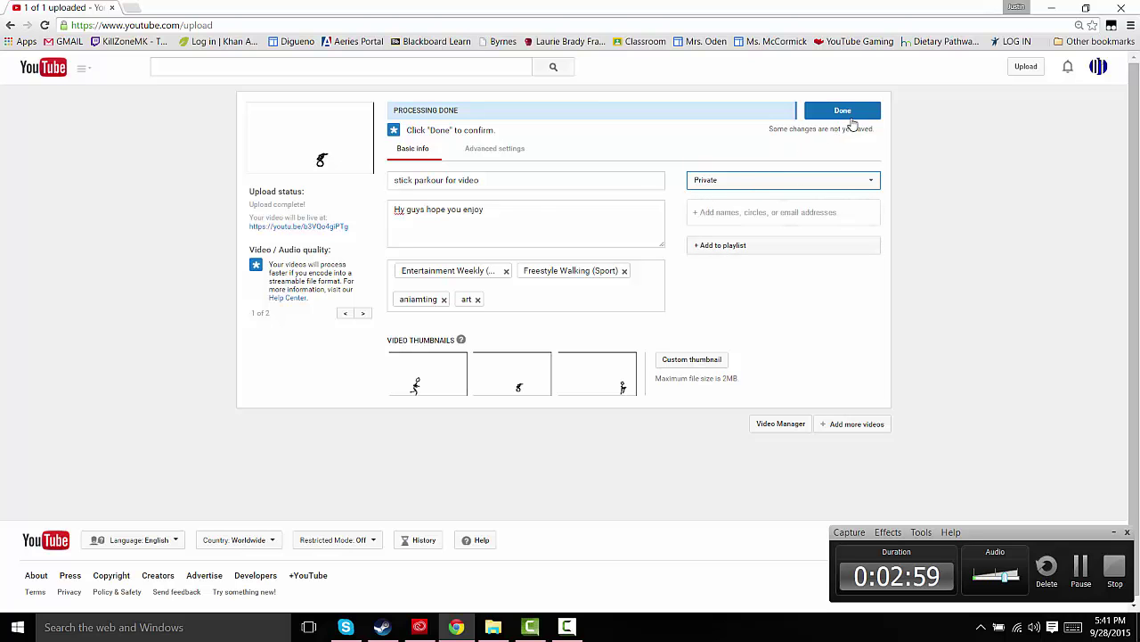
click(835, 114)
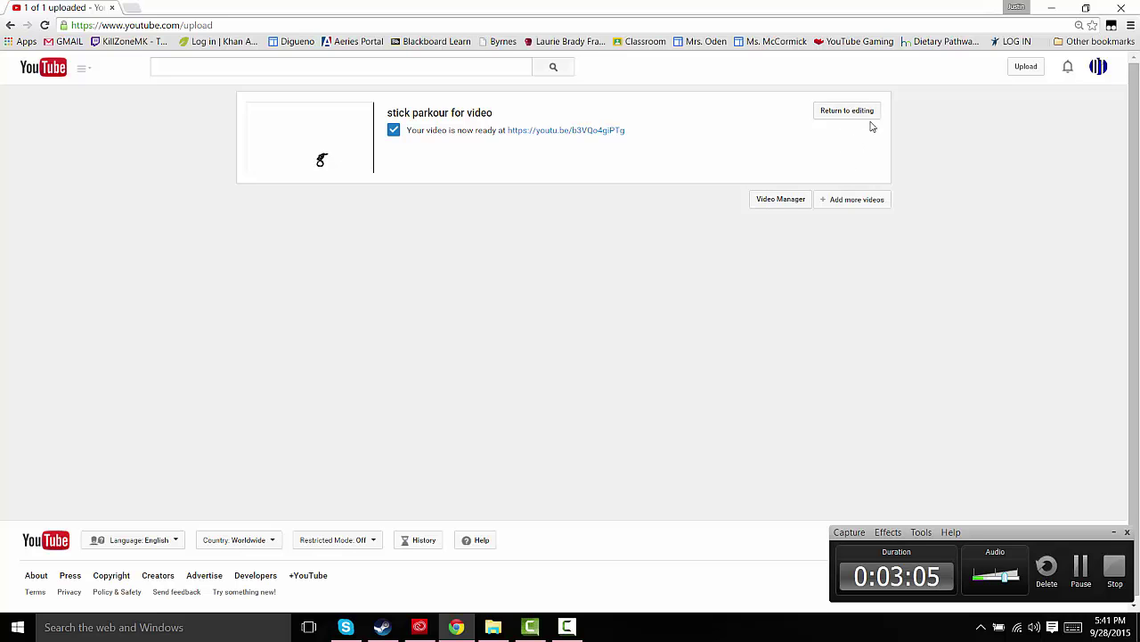
click(857, 115)
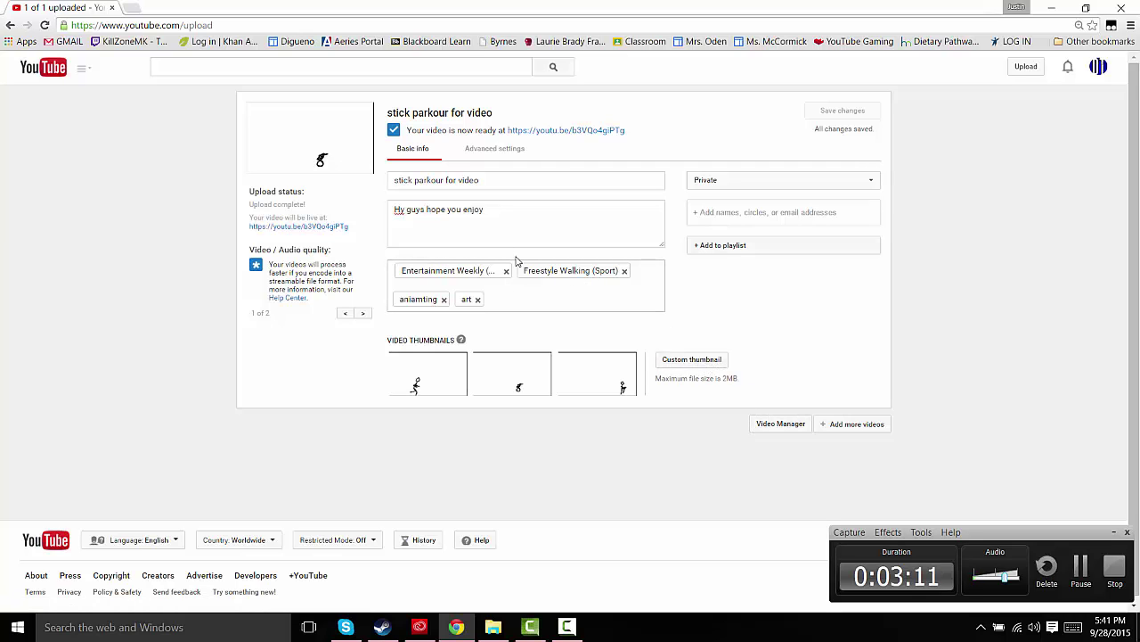
- Correct the description to 'Hey guys hope you enjoy', set privacy to Public, and publish
click(399, 210)
text(e)
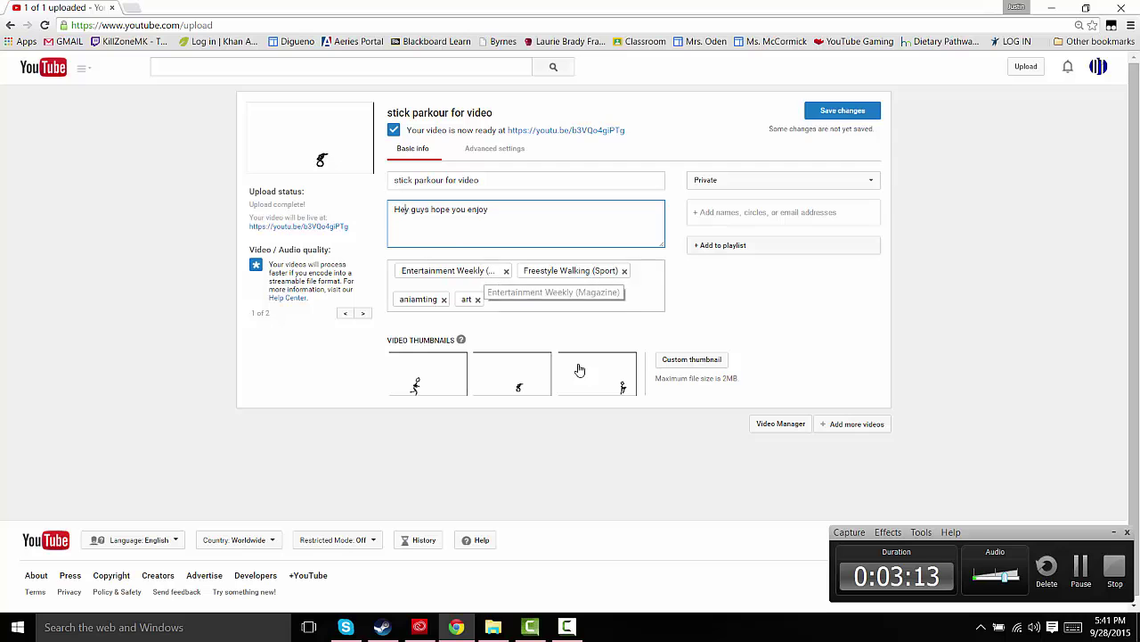
click(750, 180)
click(751, 192)
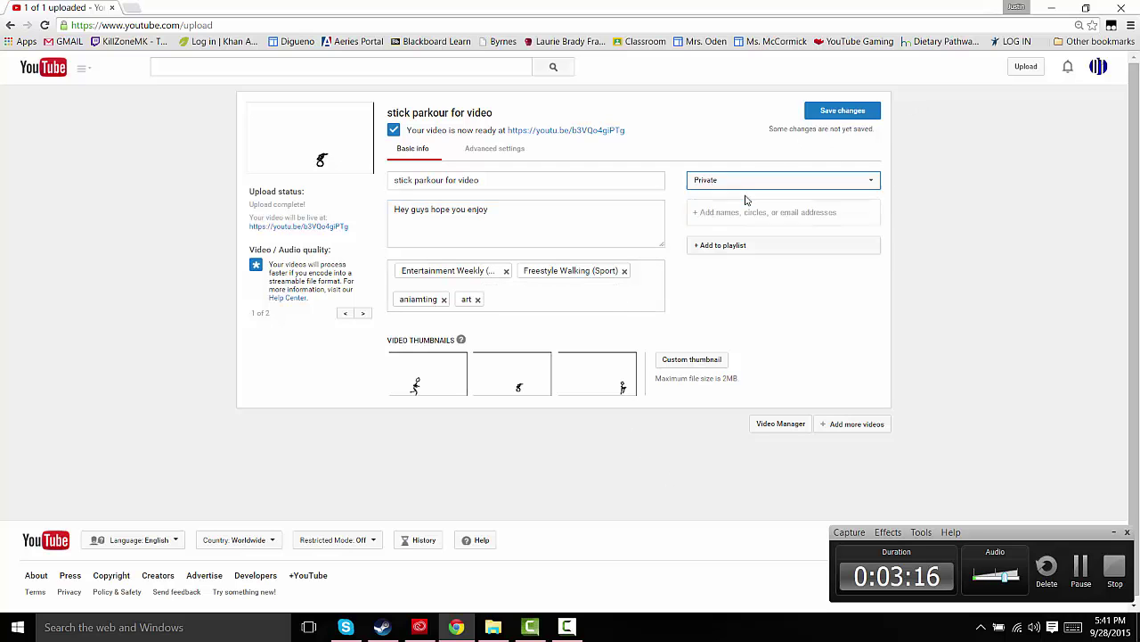
click(866, 112)
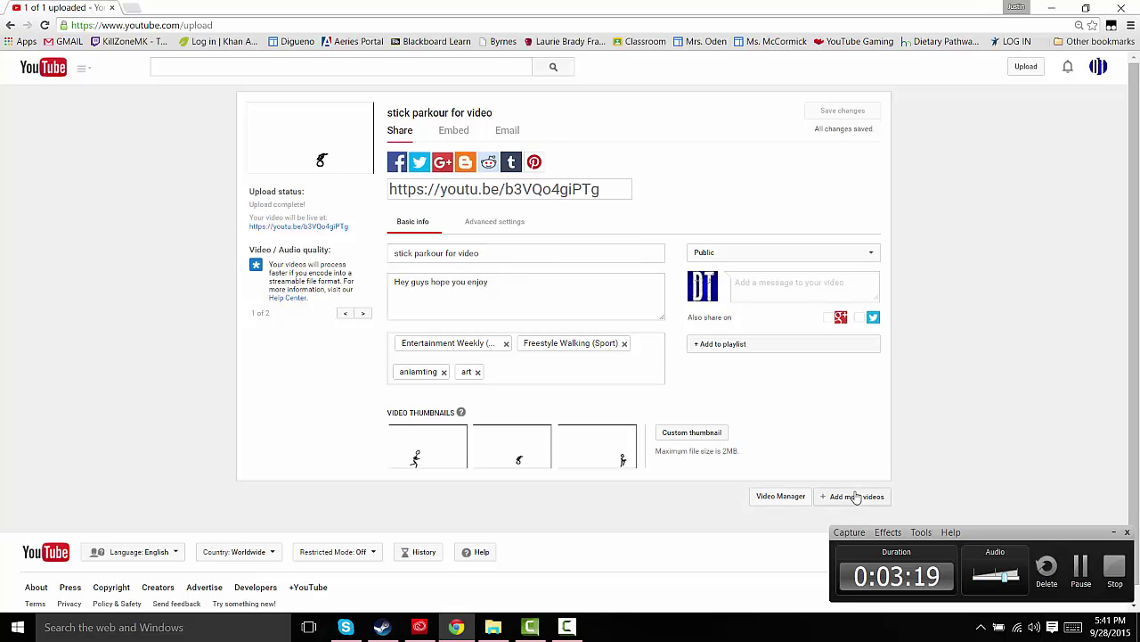
- Search 'ur channel' and open your channel's list of uploaded videos
click(1102, 70)
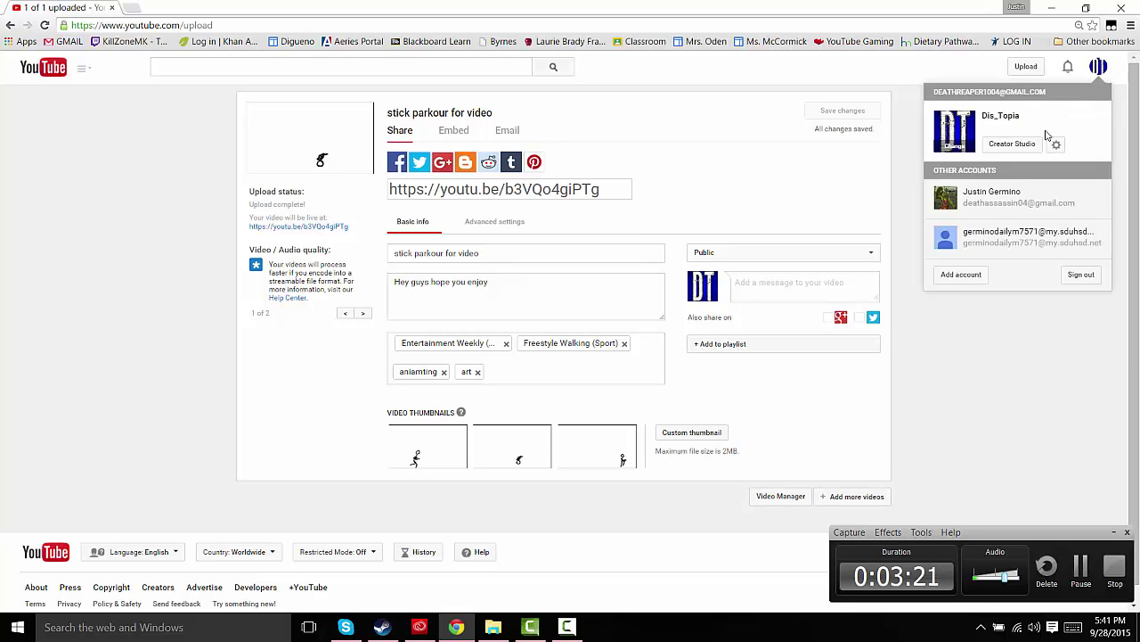
click(428, 75)
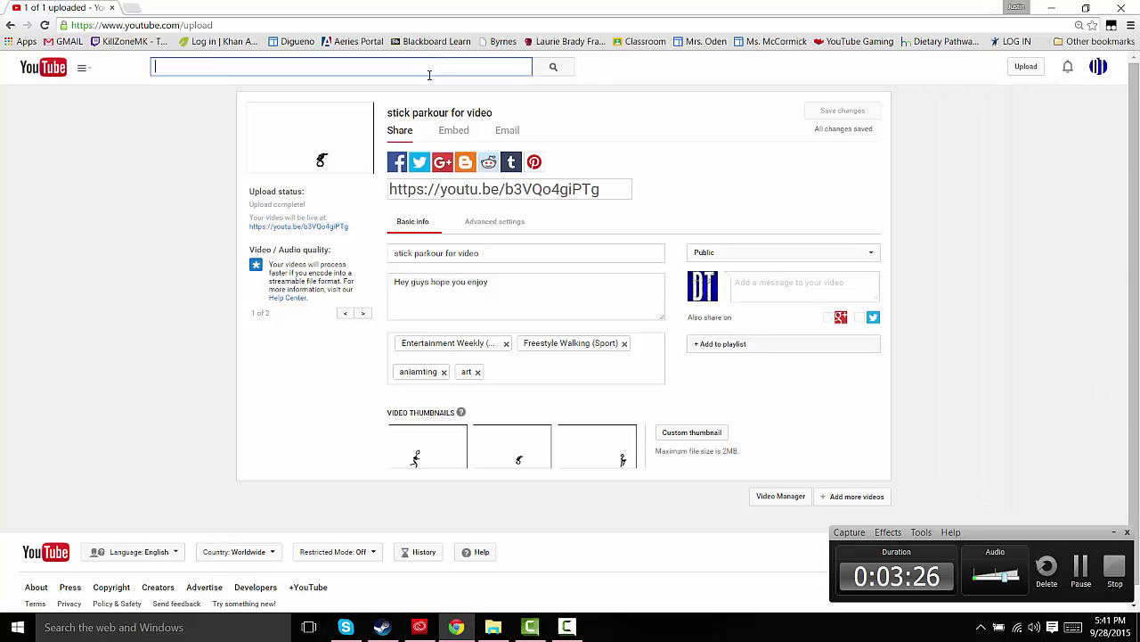
text(ur channel)
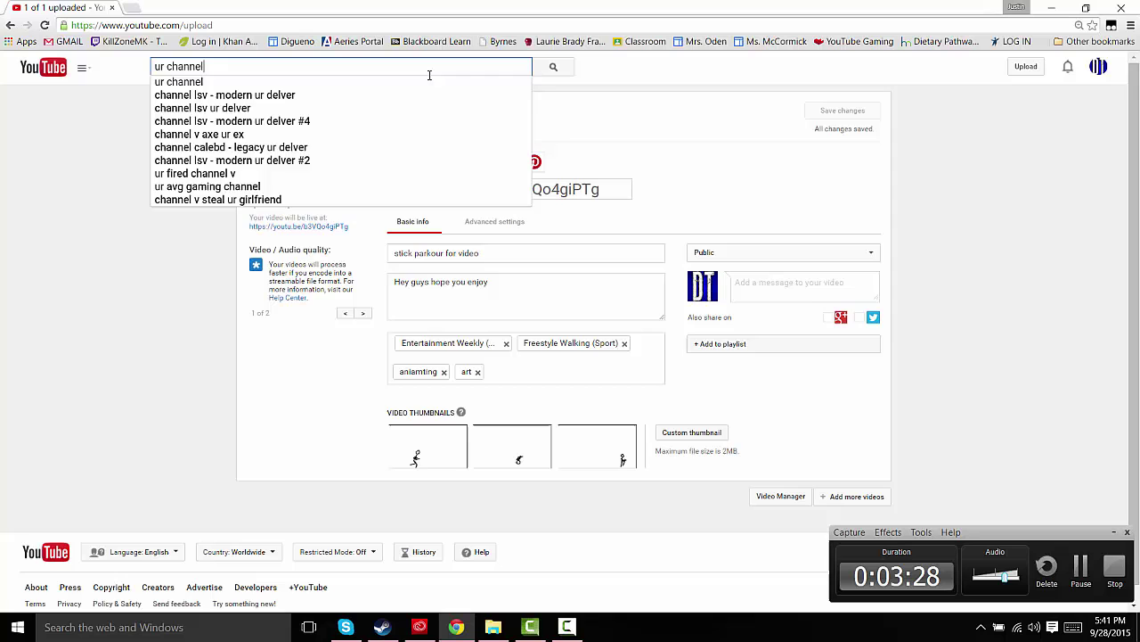
key(Return)
click(59, 122)
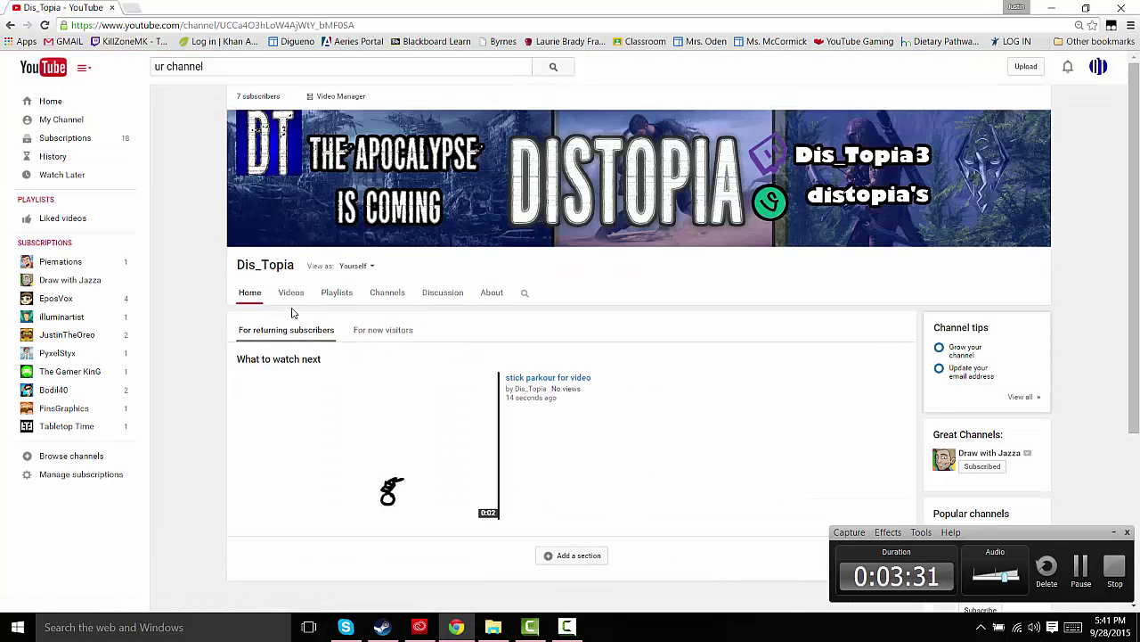
click(290, 306)
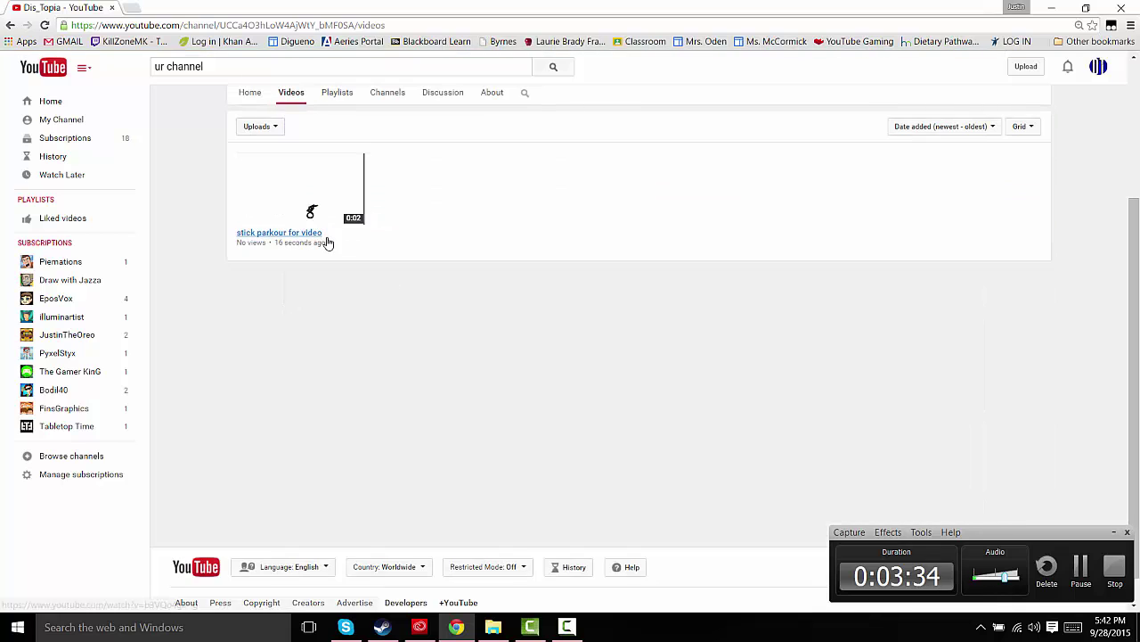
- Play 'stick parkour for video', pause it, and open the Video Manager
click(328, 244)
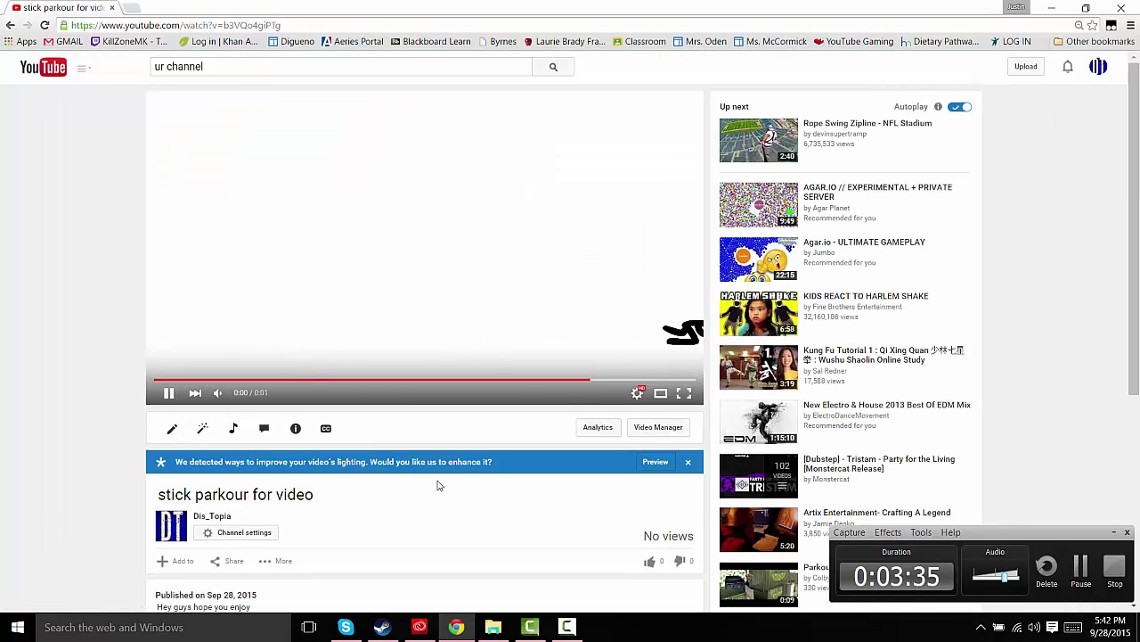
click(172, 397)
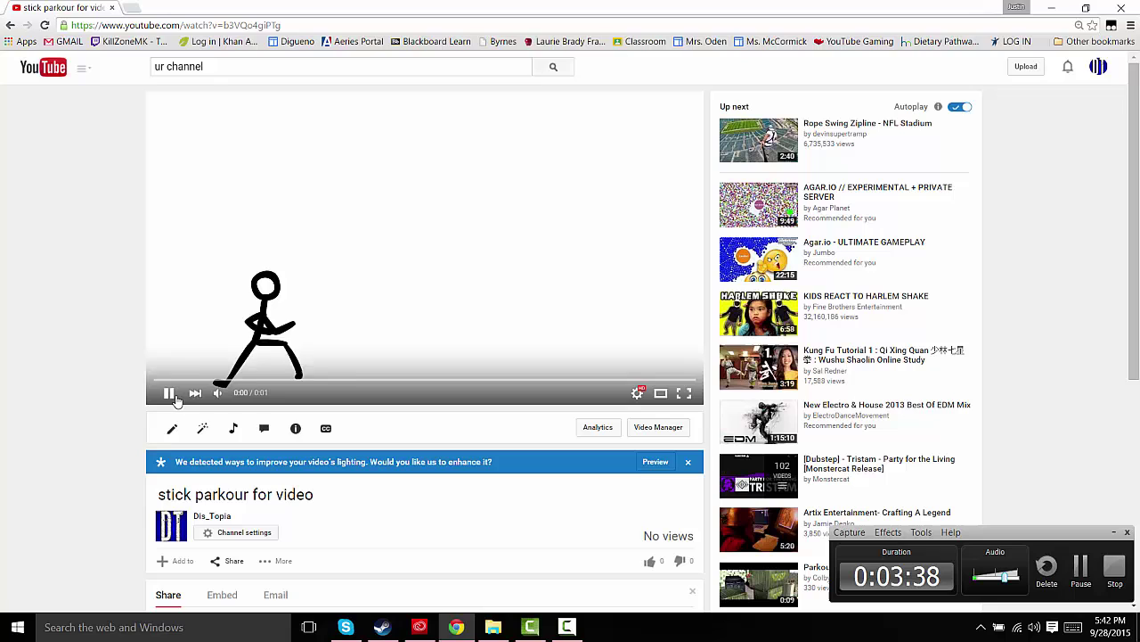
click(176, 401)
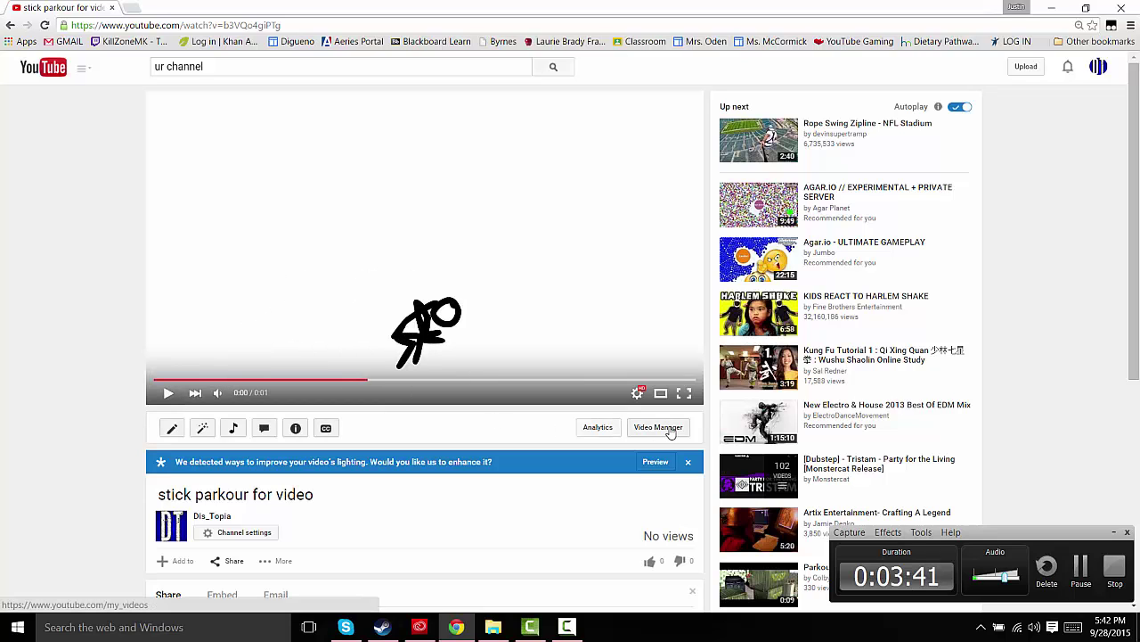
click(672, 434)
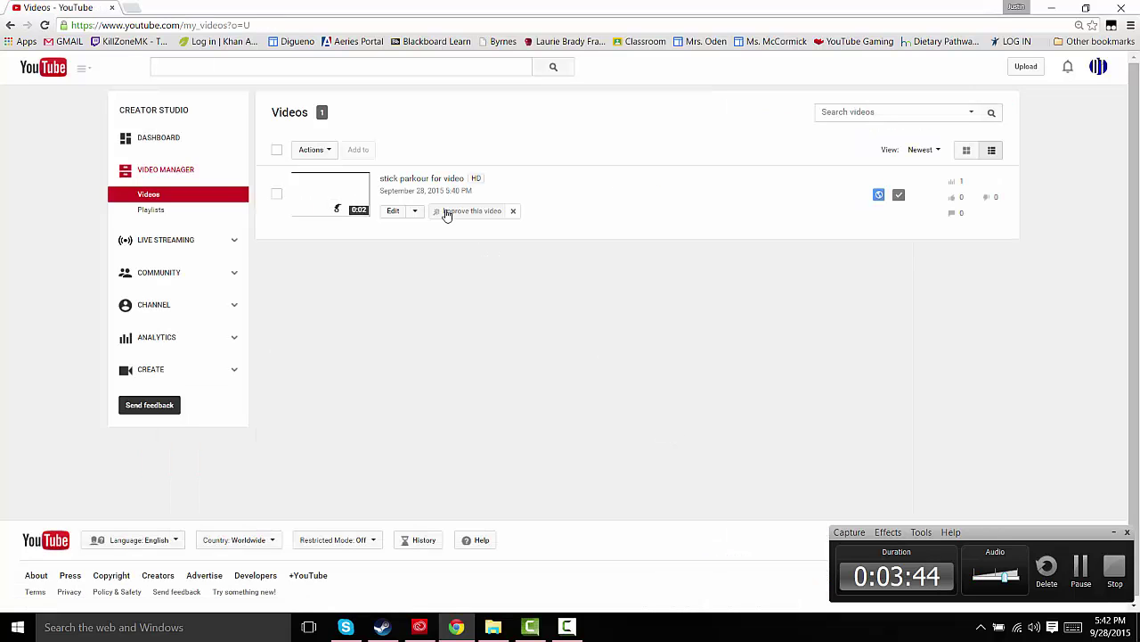
- Edit 'stick parkour for video', scroll through its Advanced settings, then return to Basic info
click(390, 214)
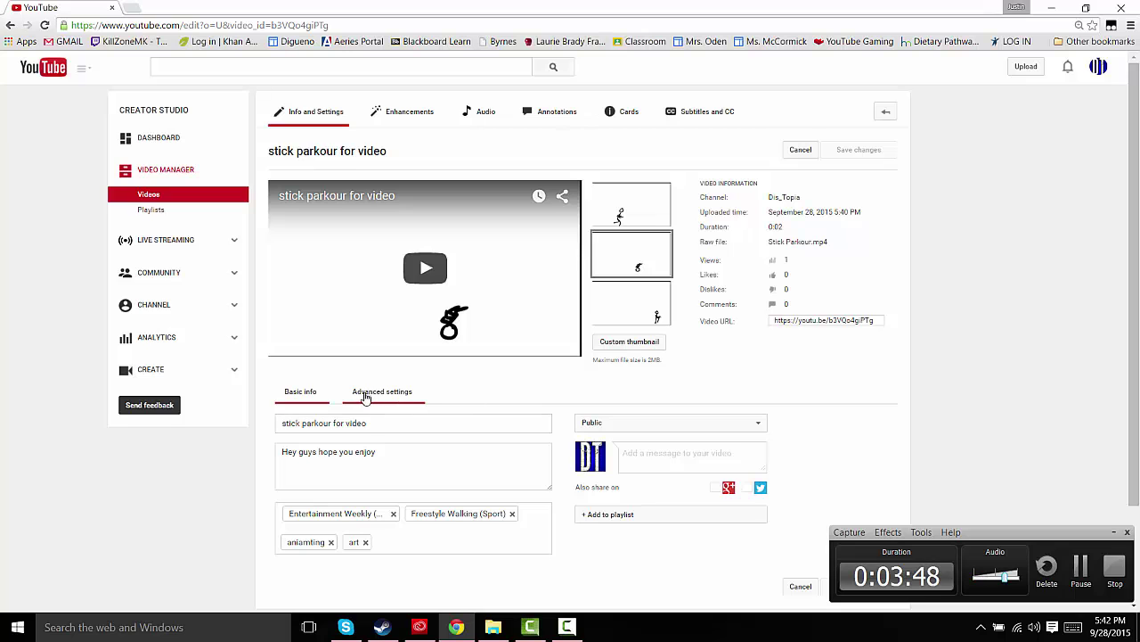
click(368, 394)
scroll(411, 448, down, 2)
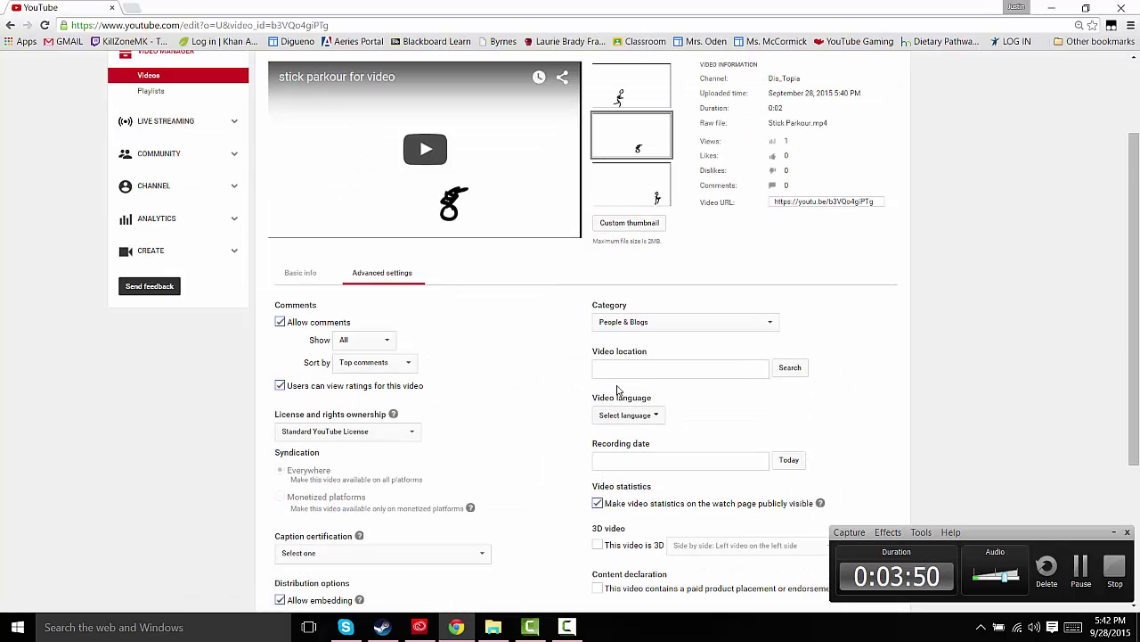
scroll(618, 390, down, 1)
scroll(618, 352, down, 1)
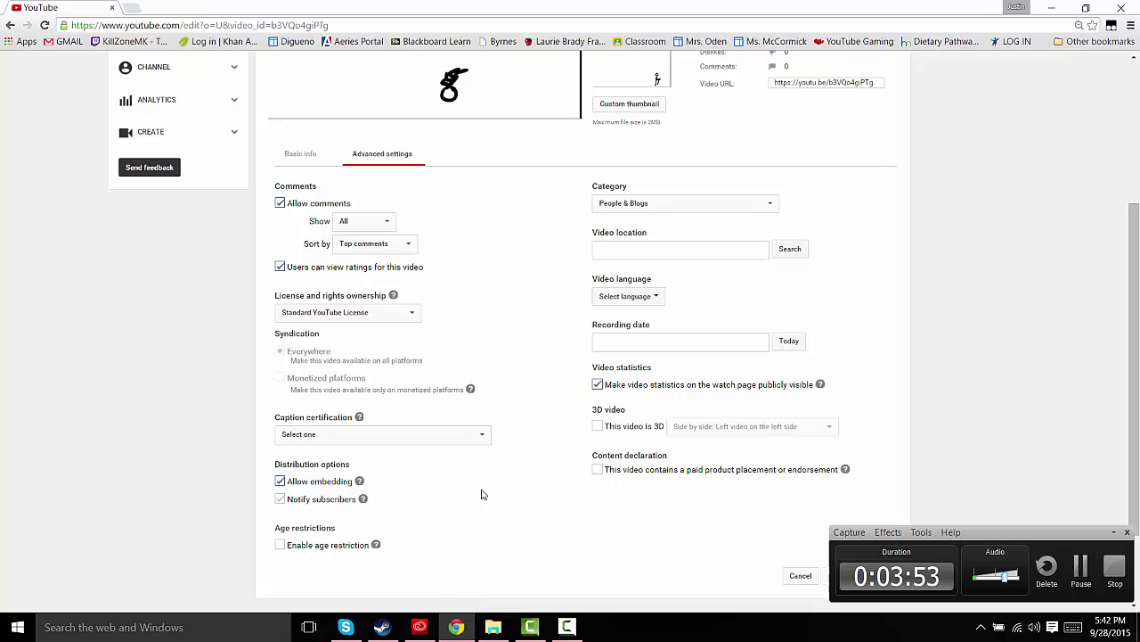
scroll(419, 348, up, 3)
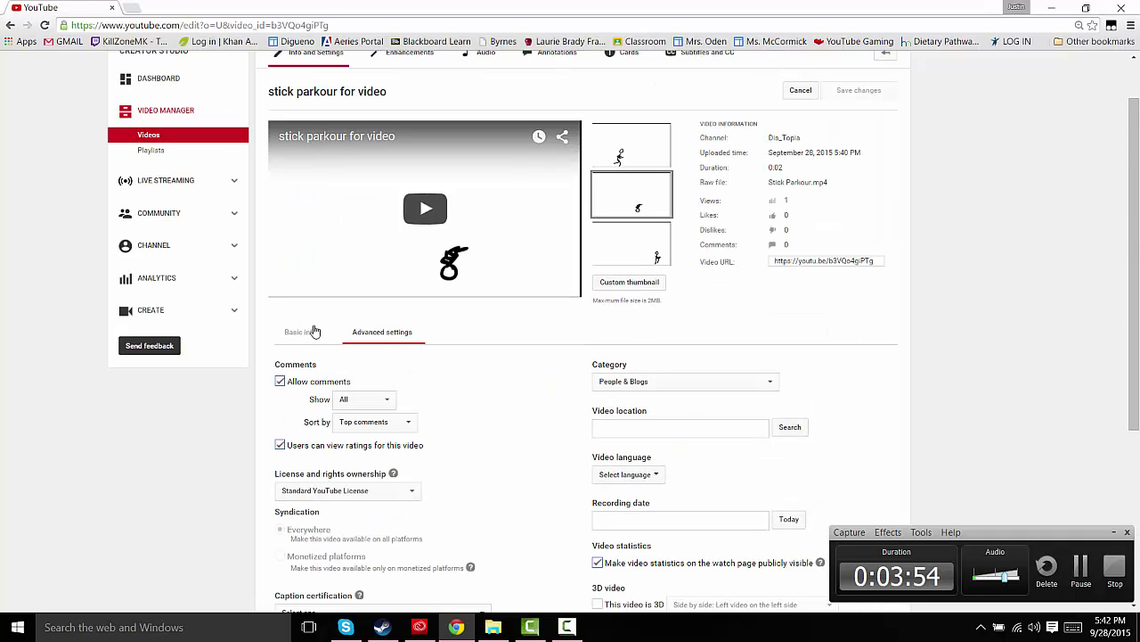
click(300, 335)
scroll(463, 428, up, 1)
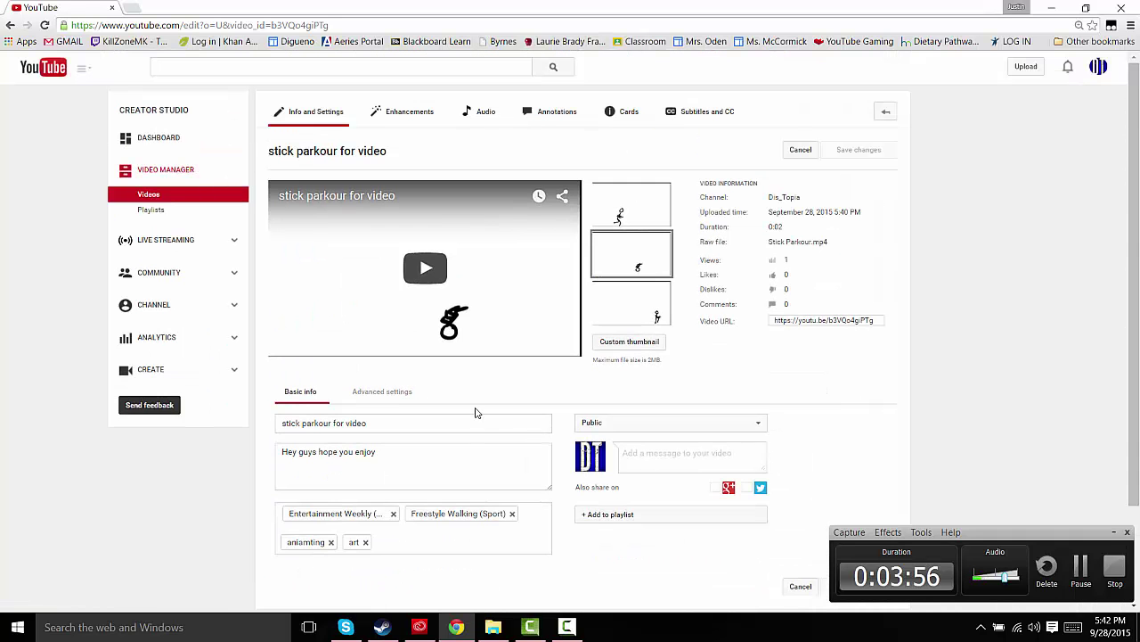